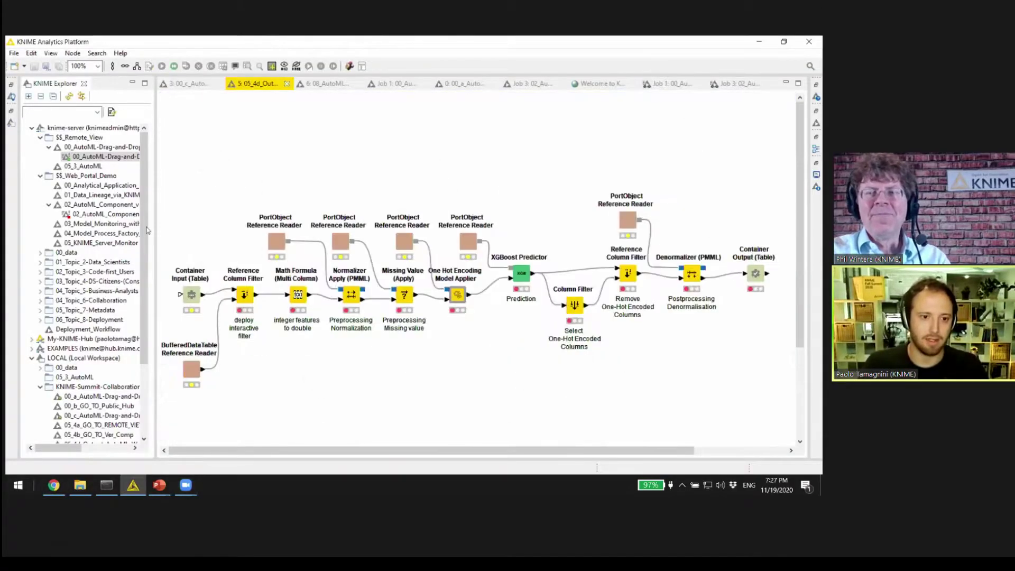
# - Open the 00_a_AutoML-Drag-and-Drop workflow from LOCAL > KNIME-Summit-Collaboration
pyautogui.doubleClick(100, 396)
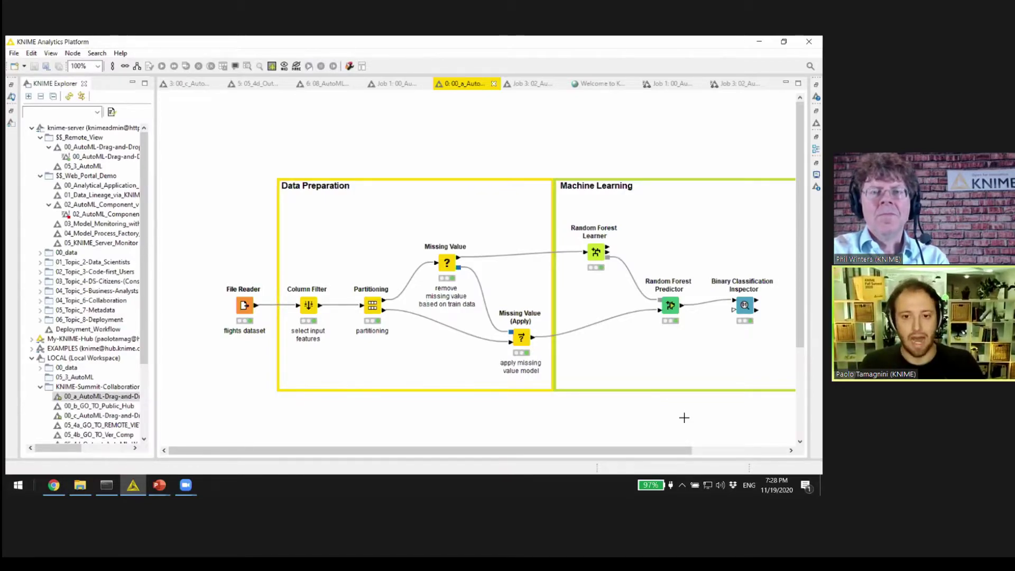
# - Collapse the Missing Value and Random Forest nodes into a component named 'Cool Magic Stuff'
pyautogui.moveTo(683, 418)
pyautogui.mouseDown()
pyautogui.moveTo(428, 211)
pyautogui.moveTo(436, 201)
pyautogui.mouseUp()
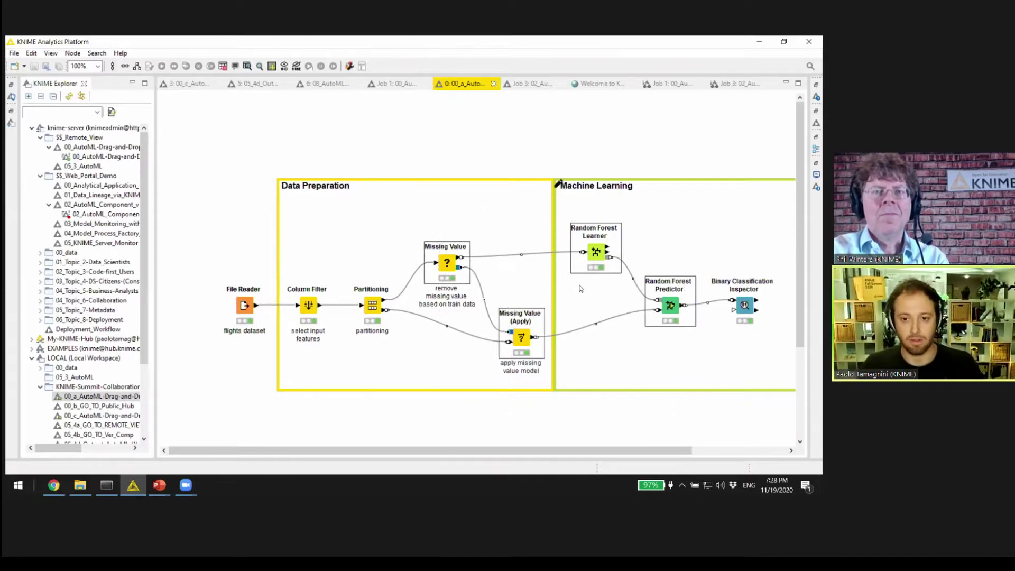
pyautogui.rightClick(597, 258)
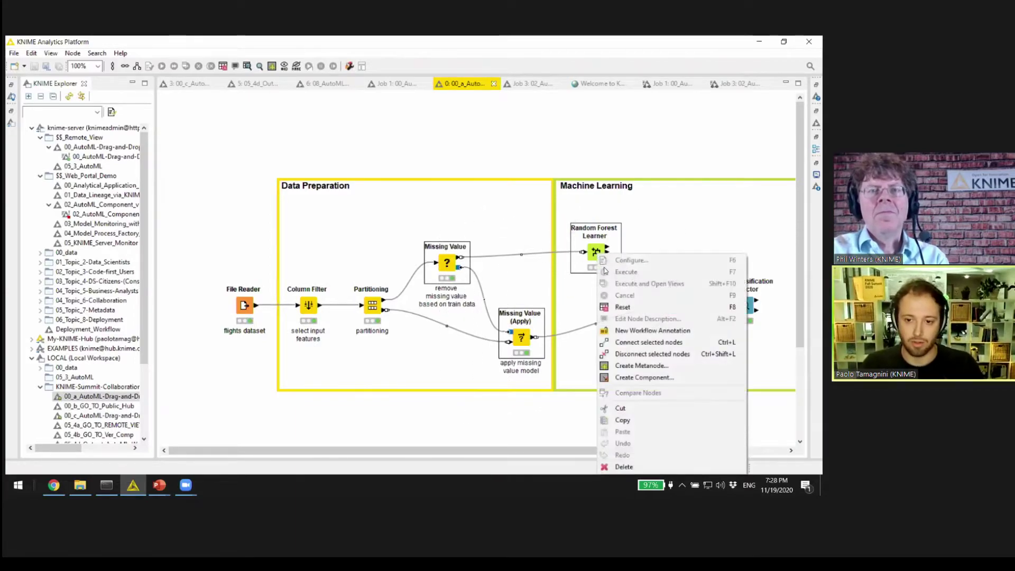
pyautogui.click(644, 377)
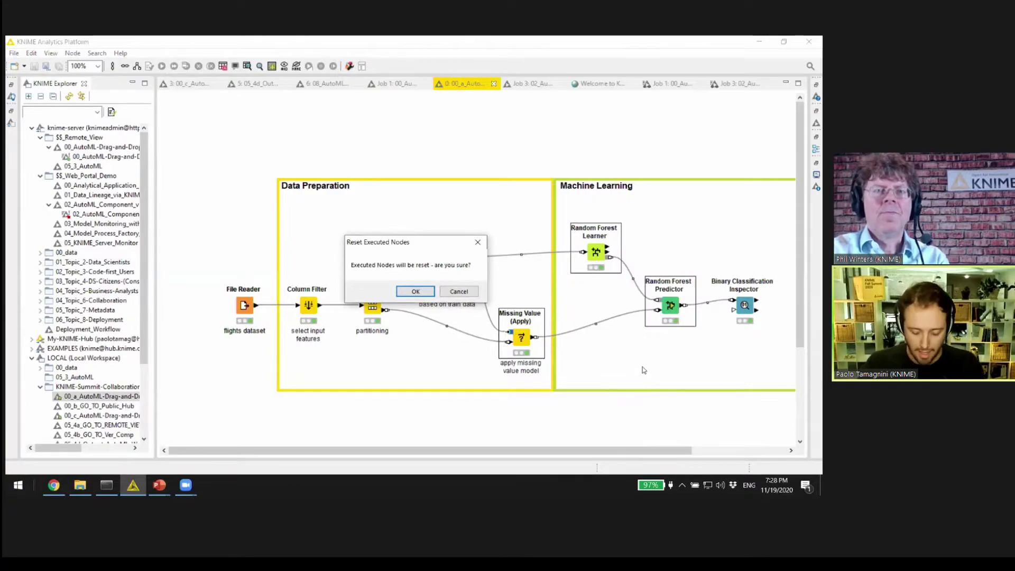
pyautogui.press('Return')
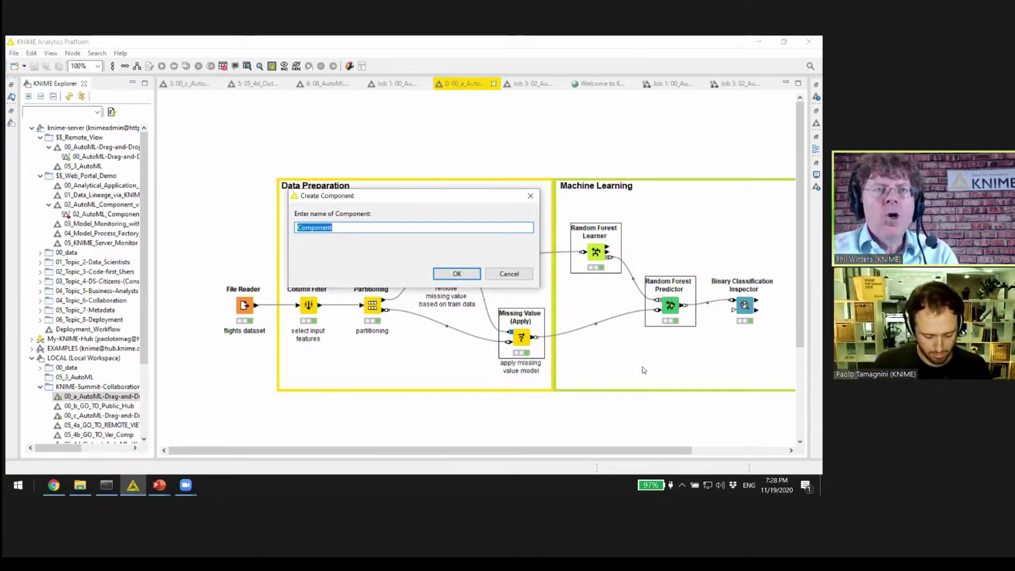
pyautogui.write('C')
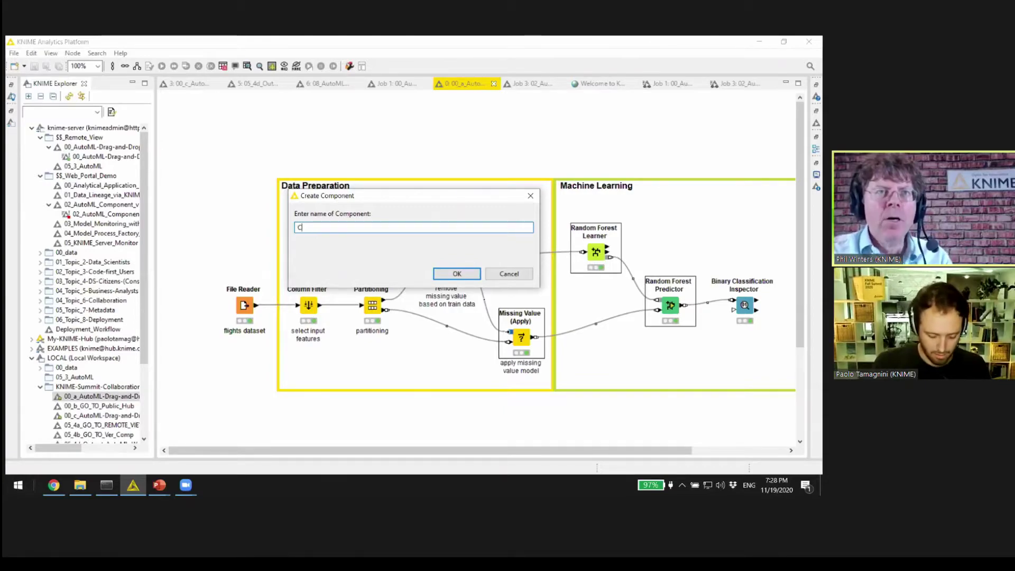
pyautogui.write('ool Mag')
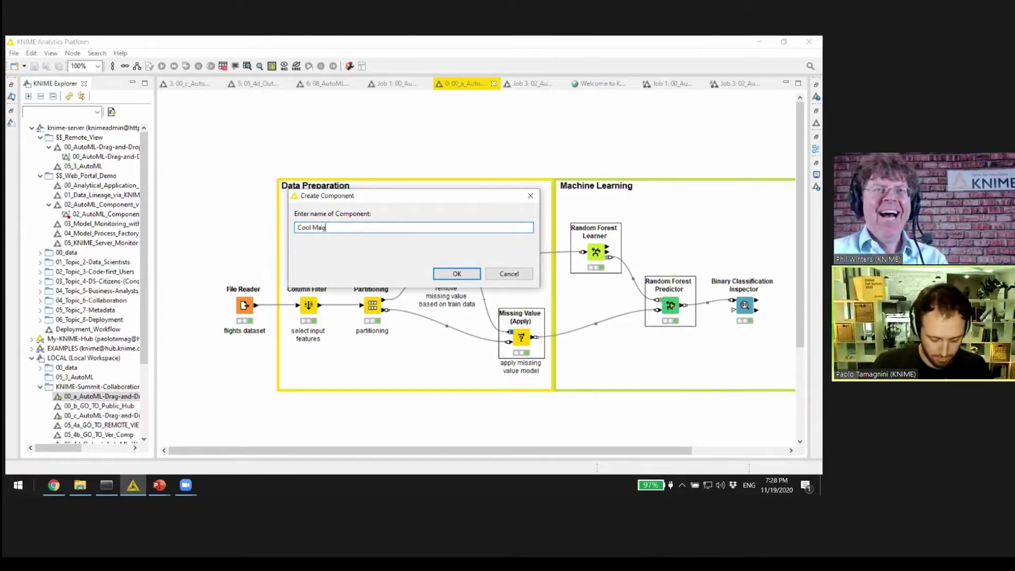
pyautogui.write('ic Stuff')
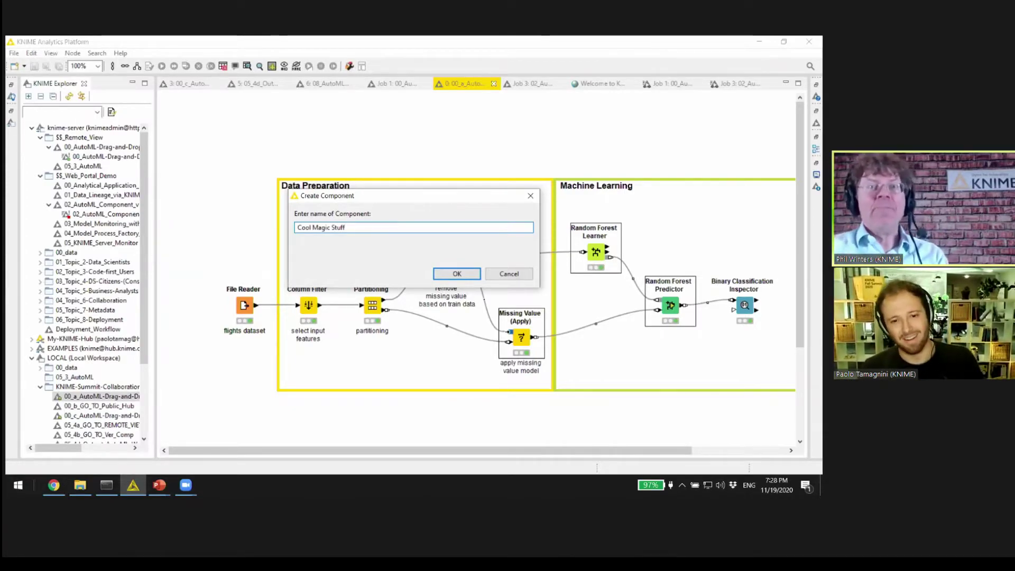
pyautogui.press('Return')
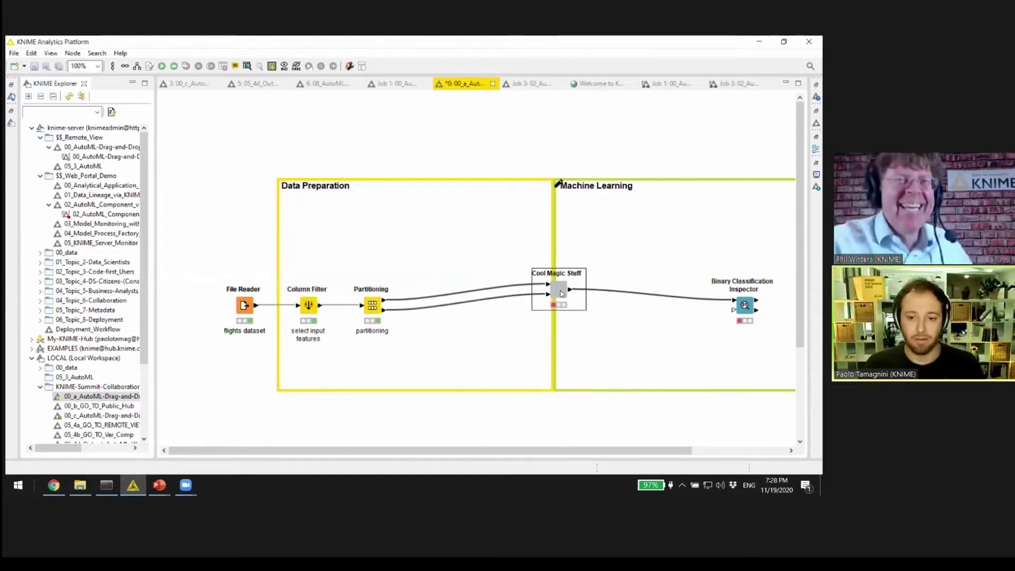
pyautogui.moveTo(556, 296); pyautogui.dragTo(484, 300)
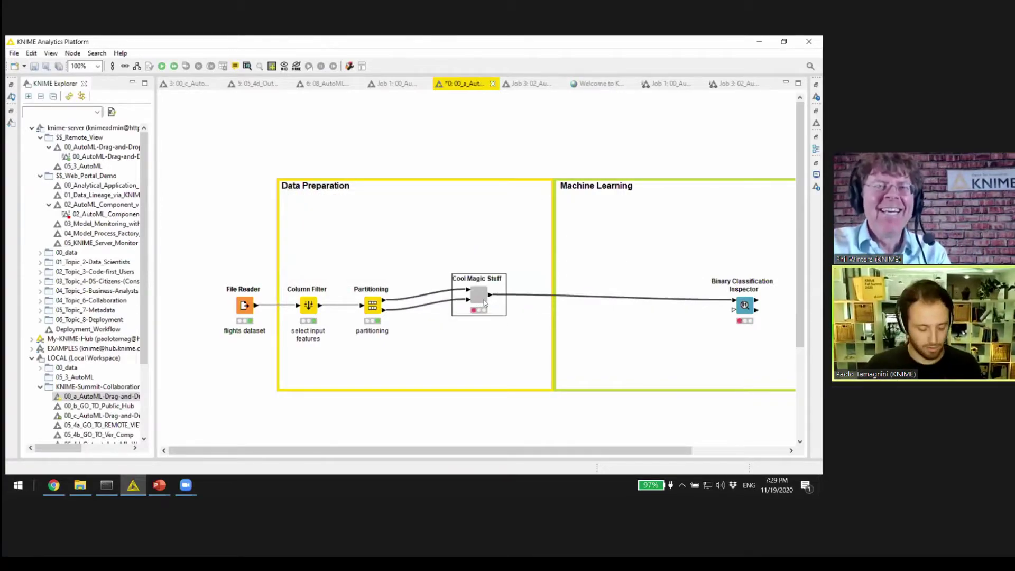
# - Open the Cool Magic Stuff component and show its Description panel
pyautogui.keyDown('ctrl'); pyautogui.doubleClick(479, 296); pyautogui.keyUp('ctrl')
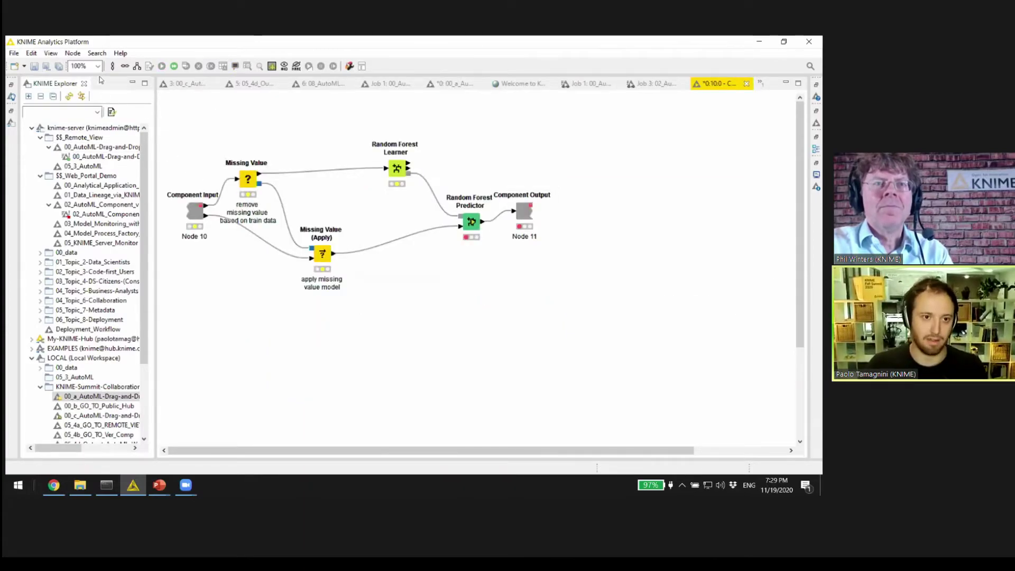
pyautogui.click(50, 54)
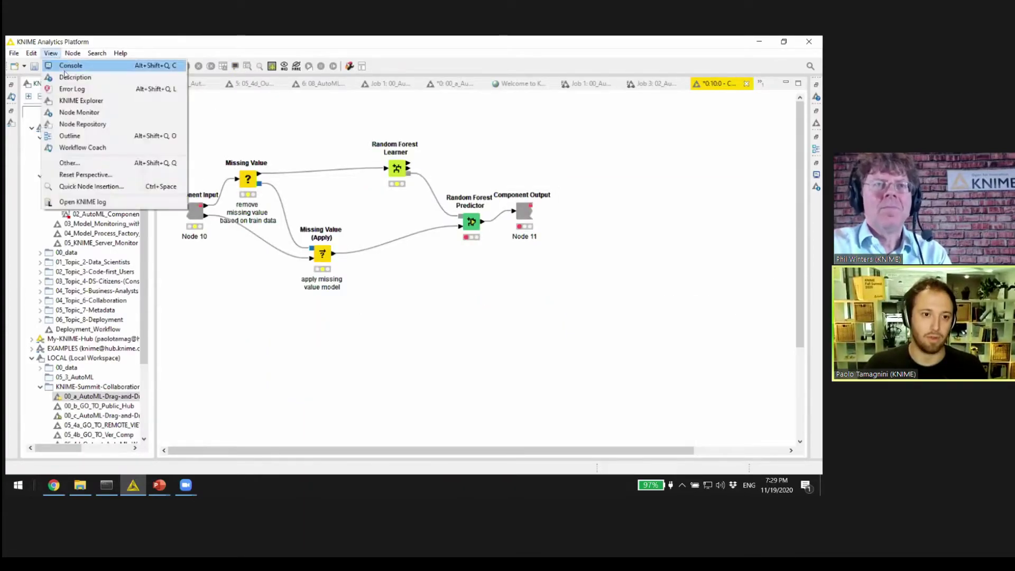
pyautogui.click(68, 78)
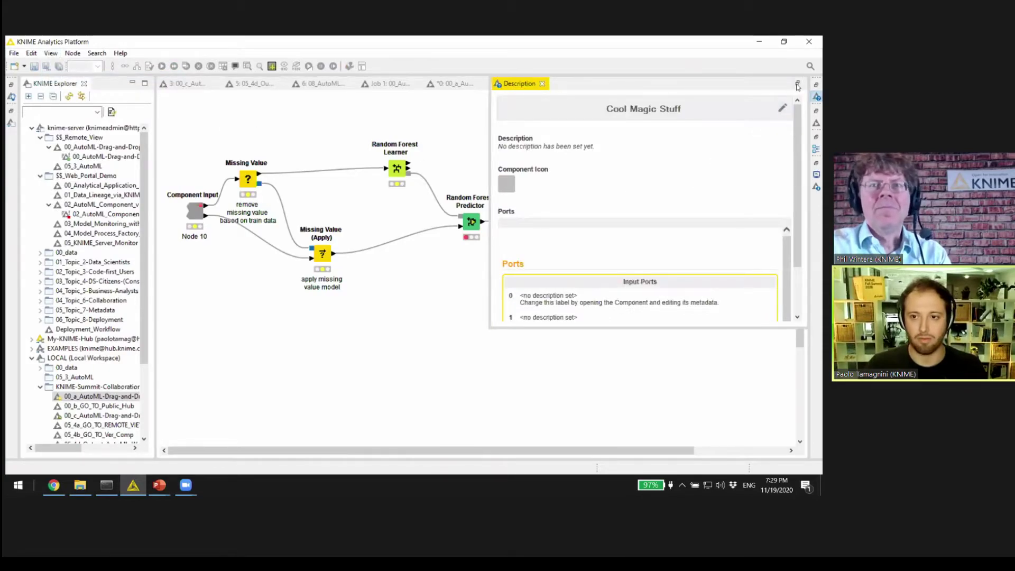
# - Give the component description 'magic stuff', Learner node type and the ai-brain.png icon, and save
pyautogui.click(781, 110)
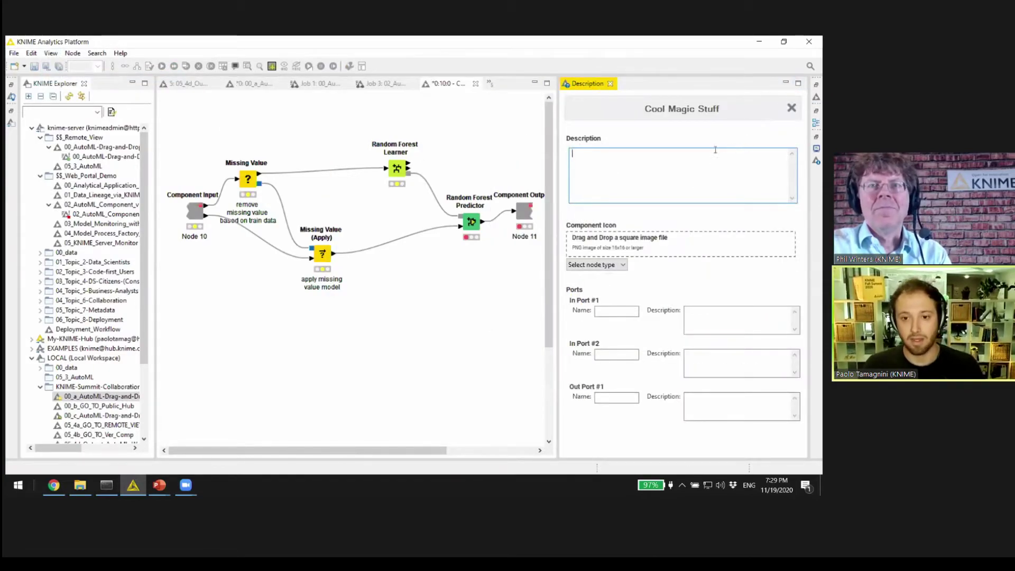
pyautogui.write('magic stuff')
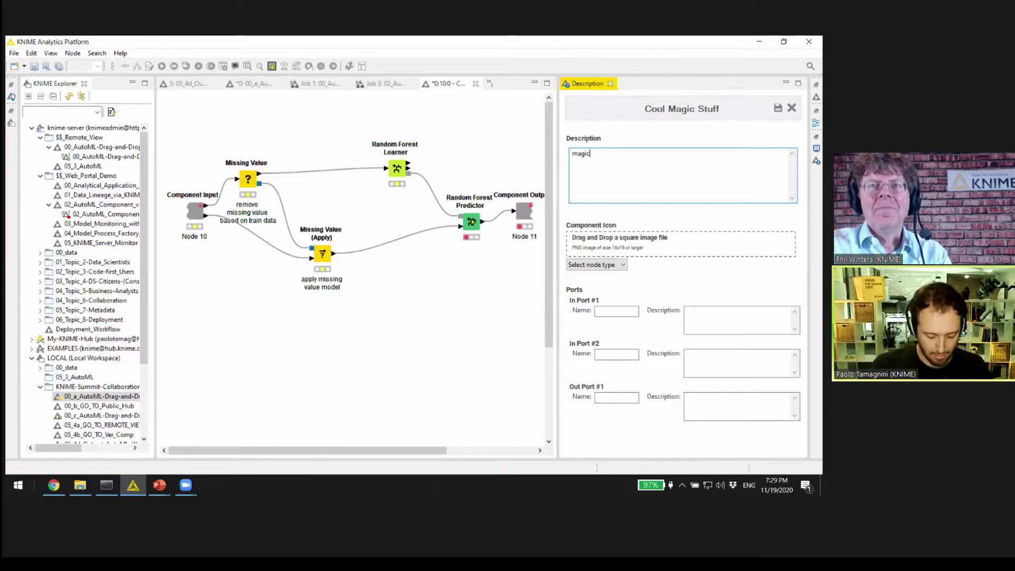
pyautogui.click(608, 265)
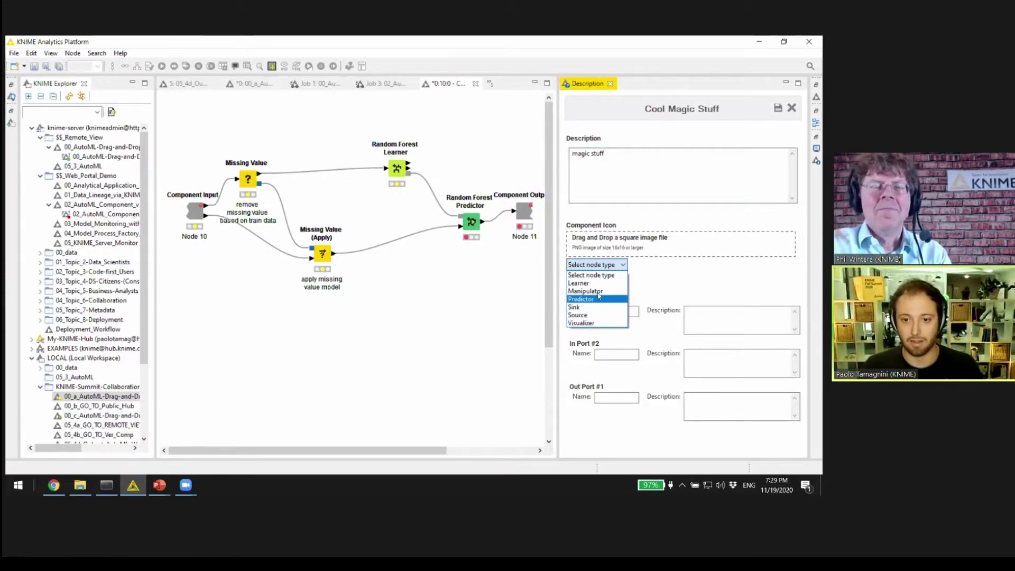
pyautogui.click(593, 283)
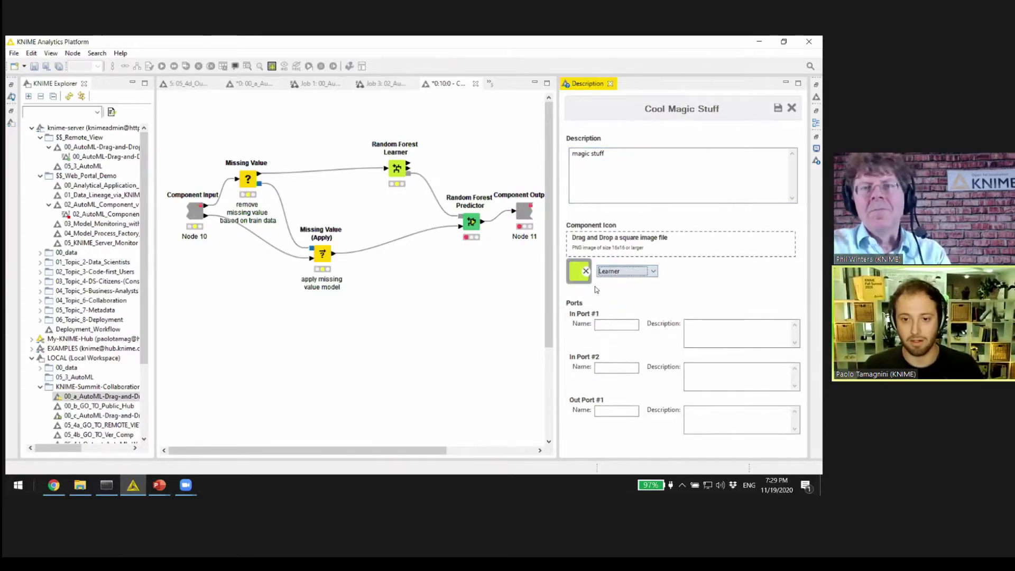
pyautogui.click(80, 485)
pyautogui.moveTo(294, 237); pyautogui.dragTo(740, 240)
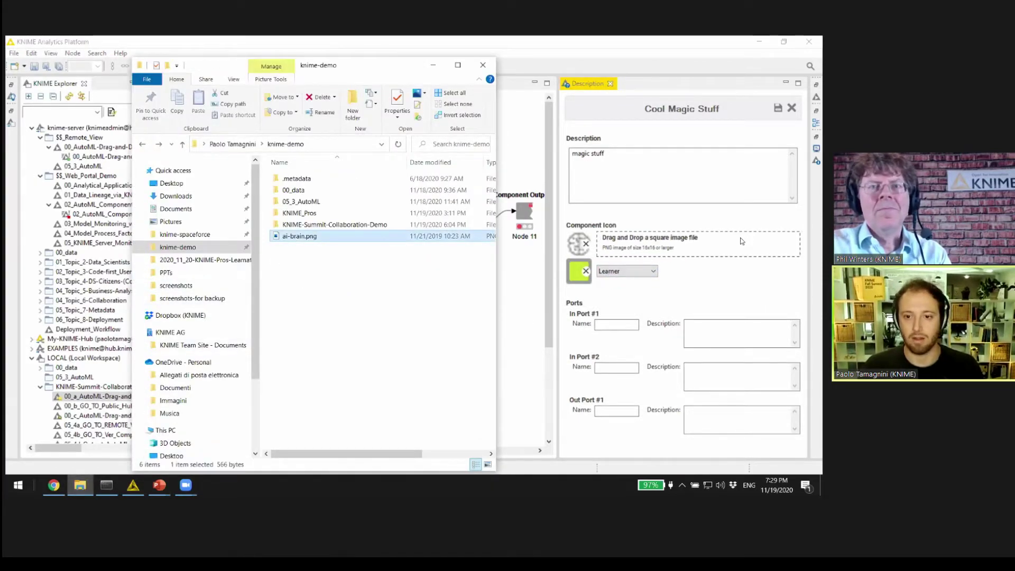
pyautogui.click(777, 108)
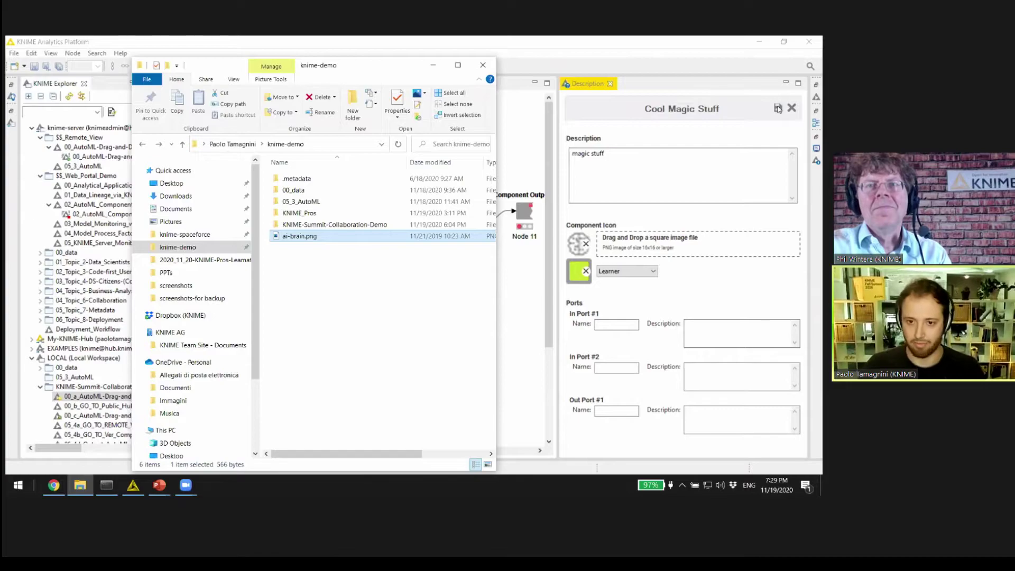
pyautogui.click(433, 65)
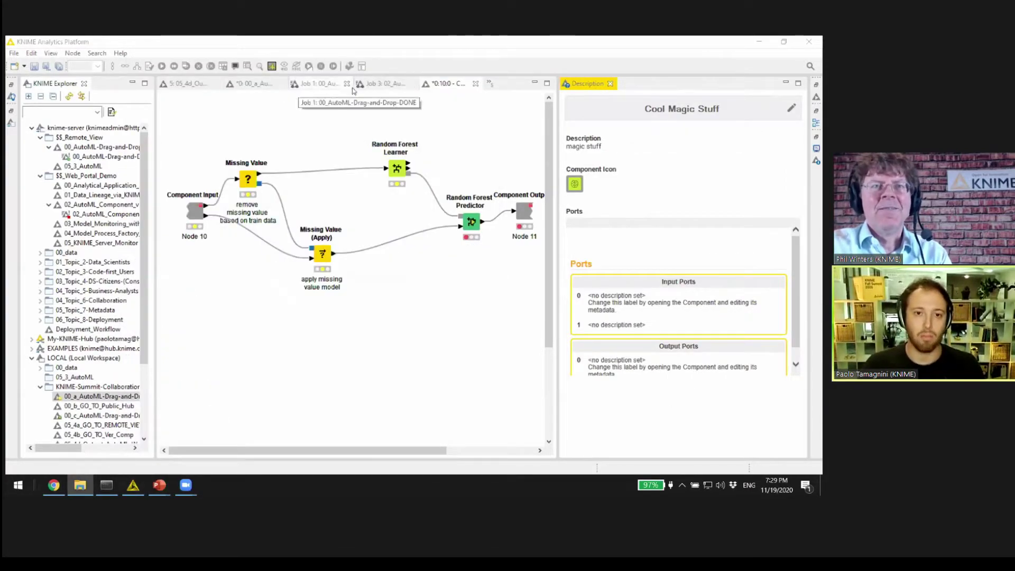
# - Close the component and hide the description panel to widen the workflow
pyautogui.click(476, 84)
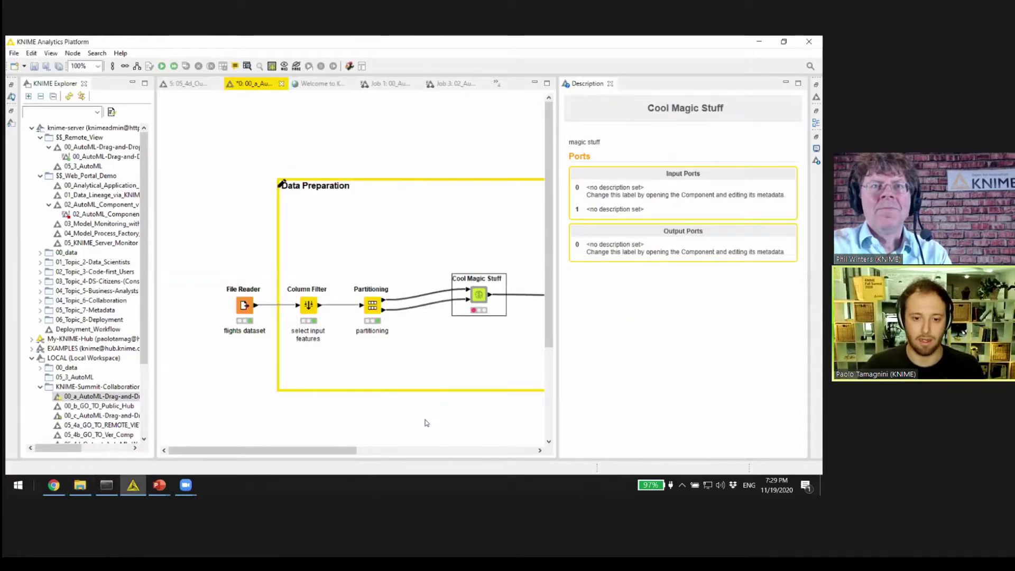
pyautogui.hscroll(3, 423, 421)
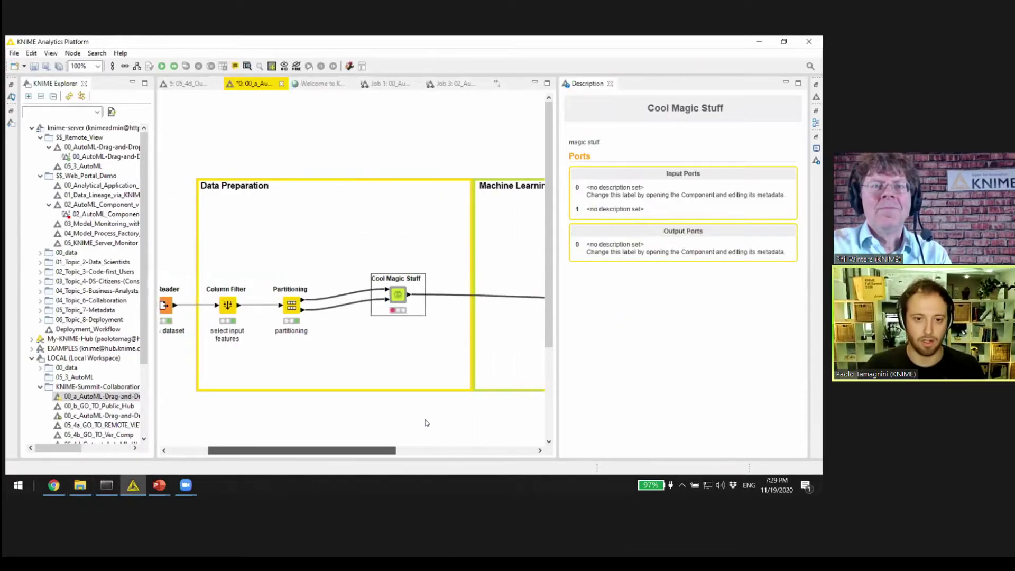
pyautogui.click(785, 83)
pyautogui.hscroll(-2, 399, 425)
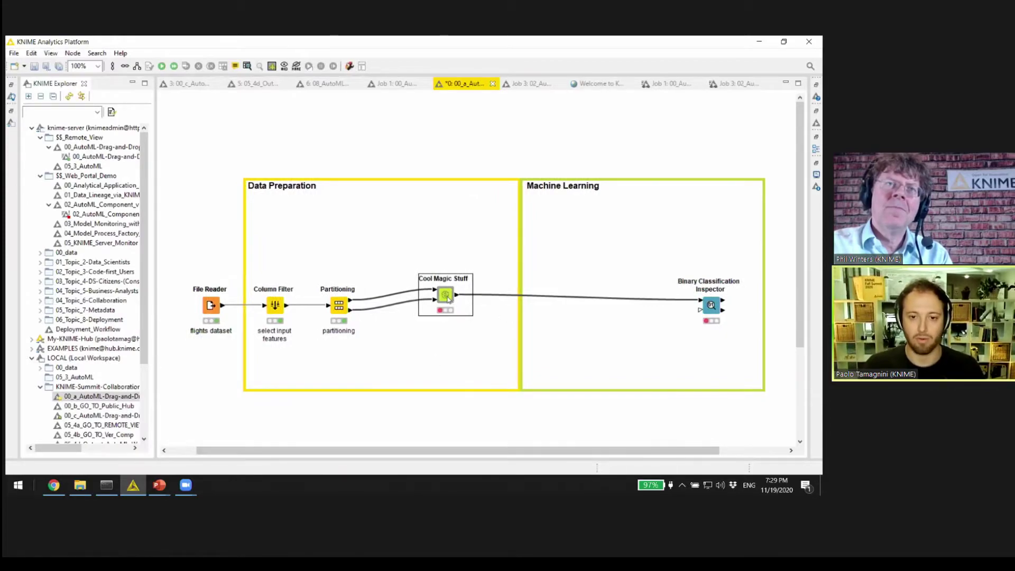
# - Share Cool Magic Stuff to the Public space on My-KNIME-Hub and link to it
pyautogui.rightClick(448, 298)
pyautogui.moveTo(504, 340)
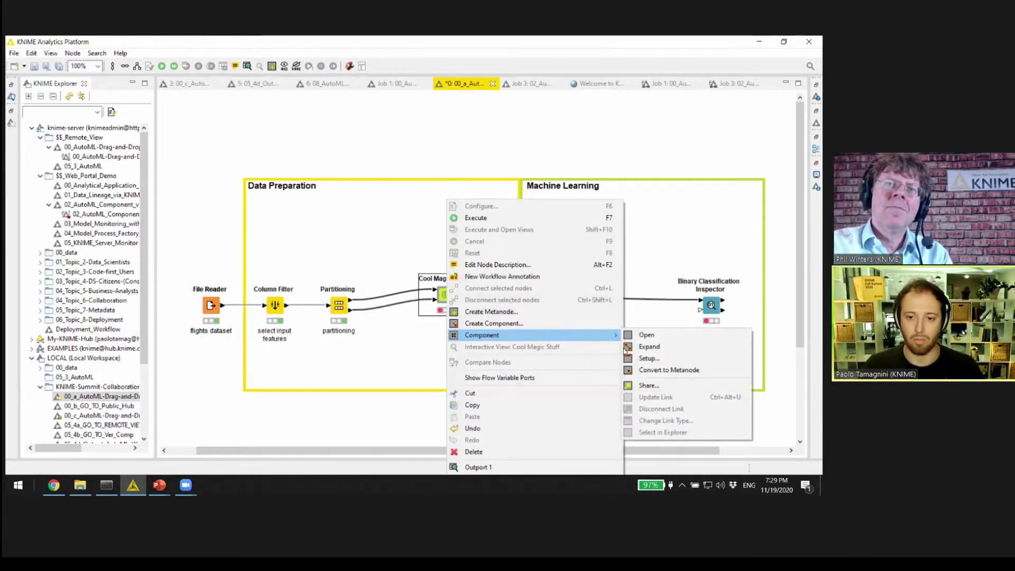
pyautogui.click(648, 389)
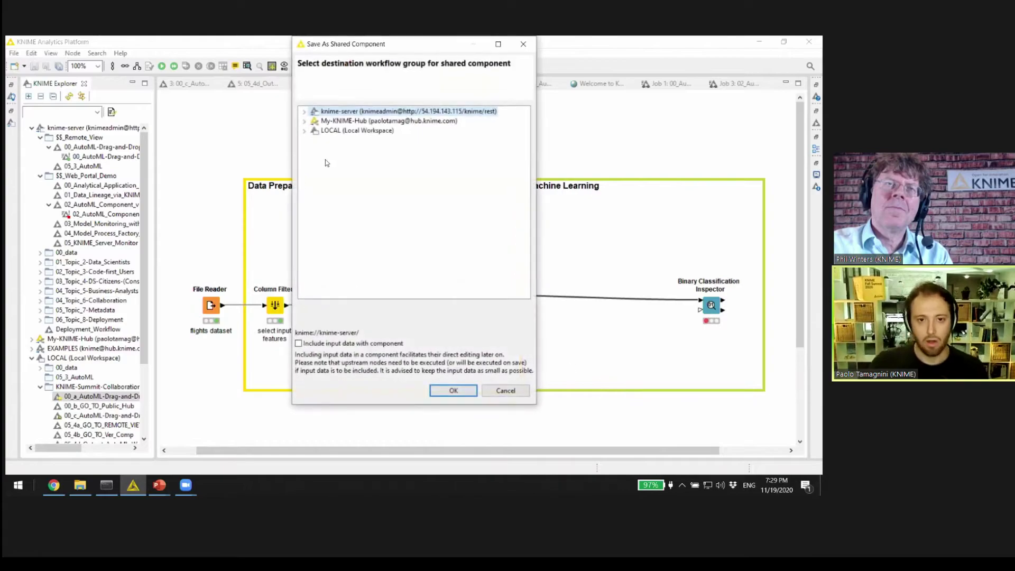
pyautogui.click(301, 122)
pyautogui.click(303, 122)
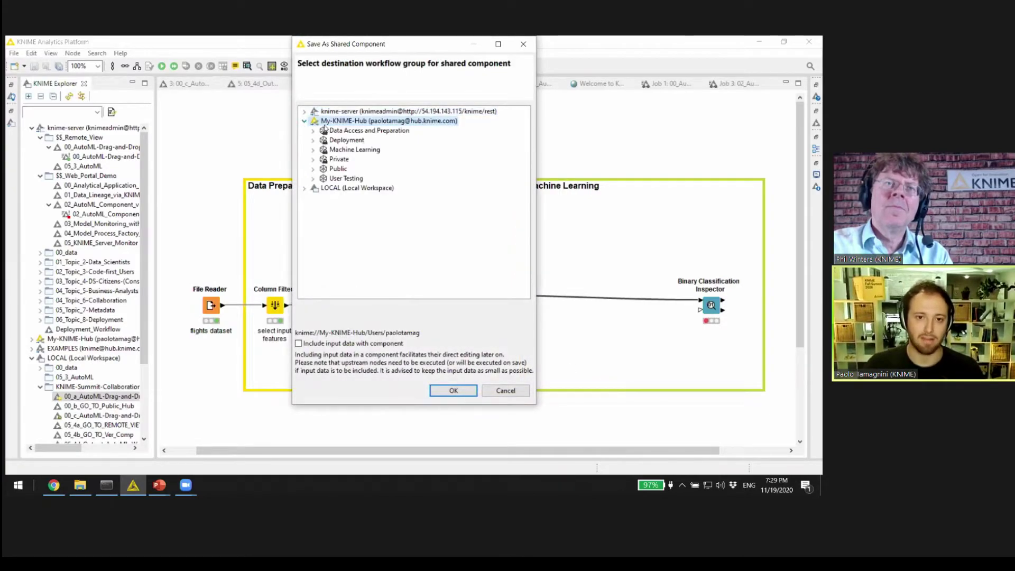
pyautogui.click(338, 169)
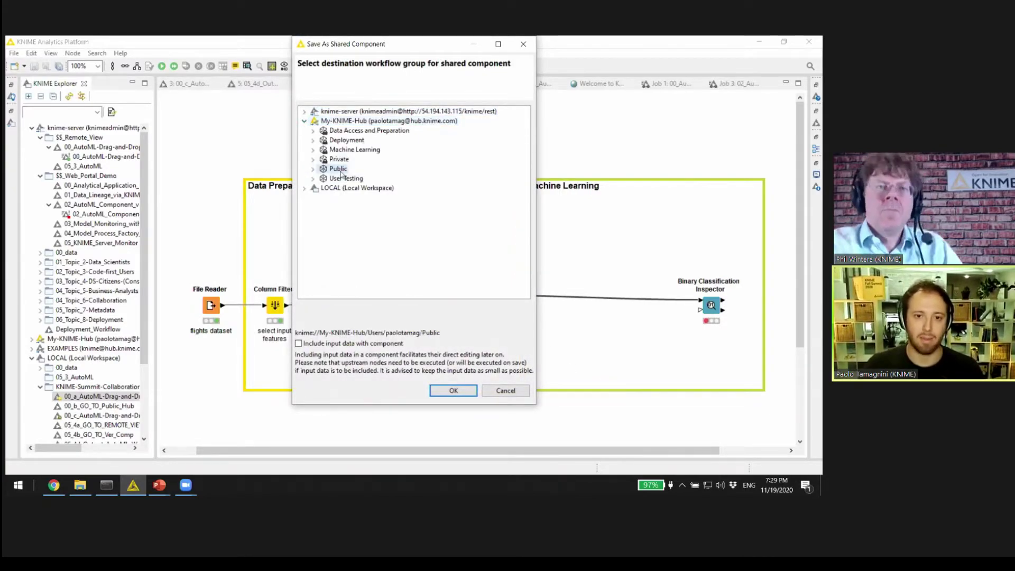
pyautogui.click(453, 391)
pyautogui.click(478, 283)
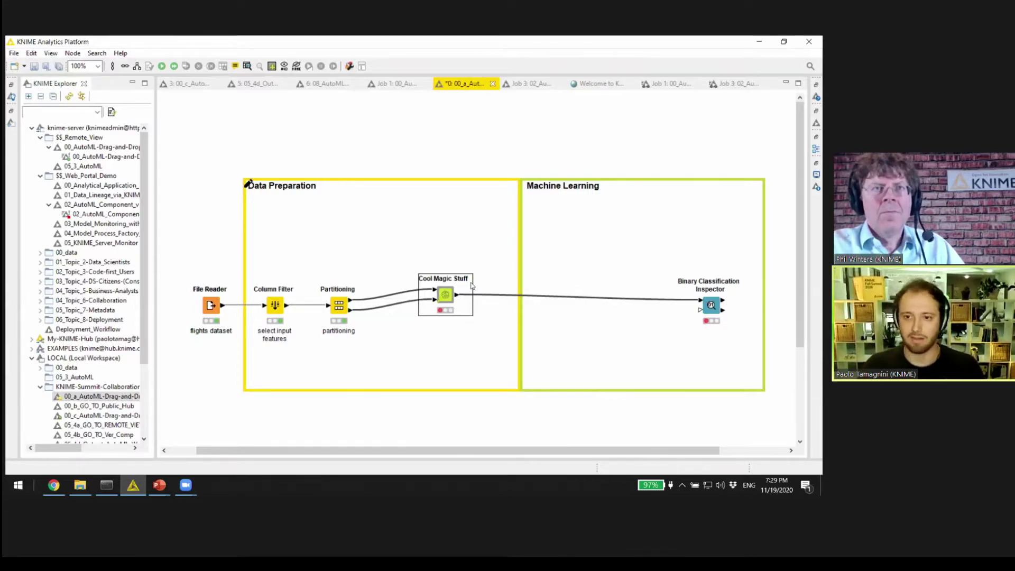
# - Search KNIME Hub for 'cool magic stuff' in the Hub search panel beside the workflow
pyautogui.click(817, 124)
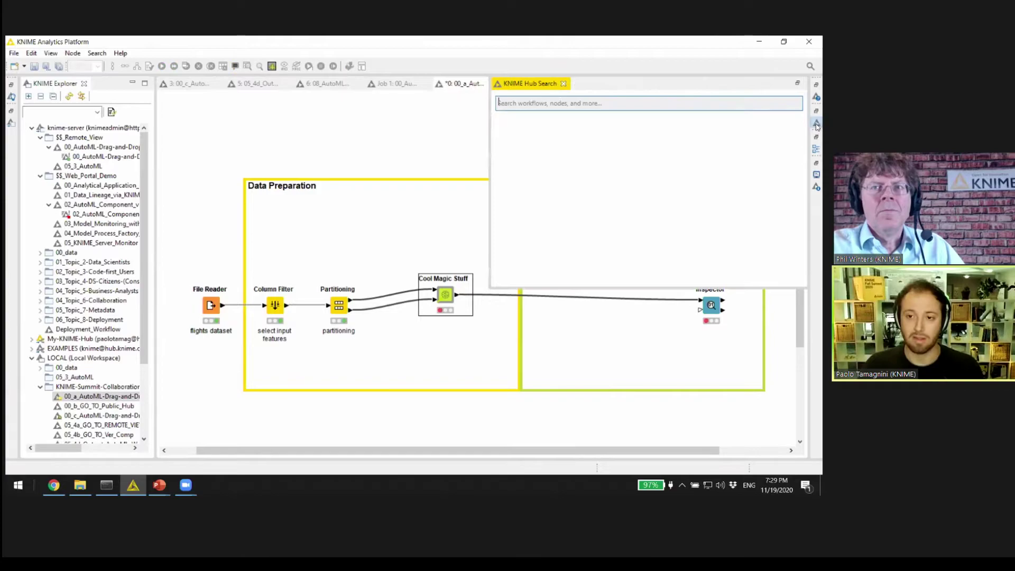
pyautogui.click(799, 83)
pyautogui.click(746, 108)
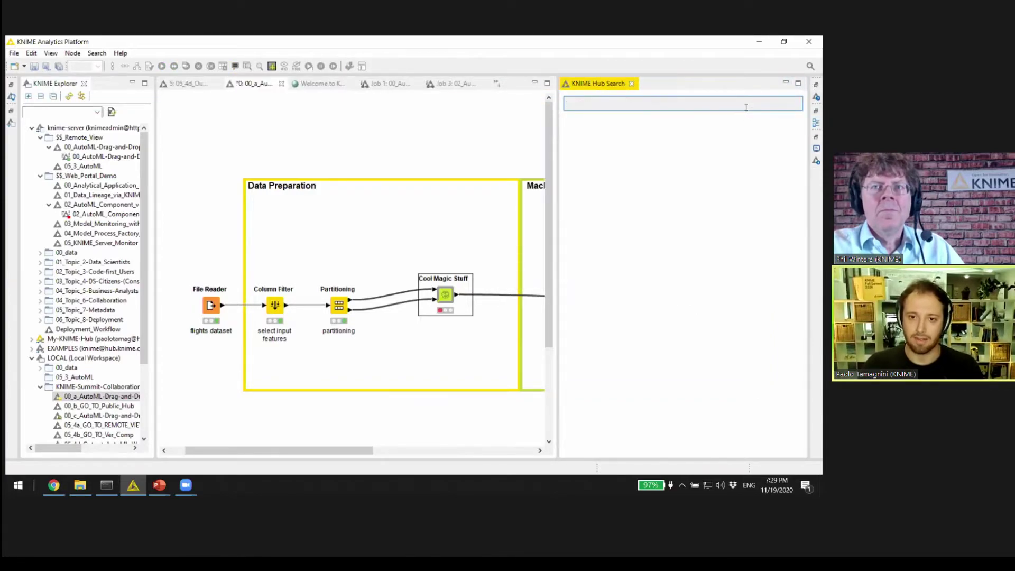
pyautogui.write('c')
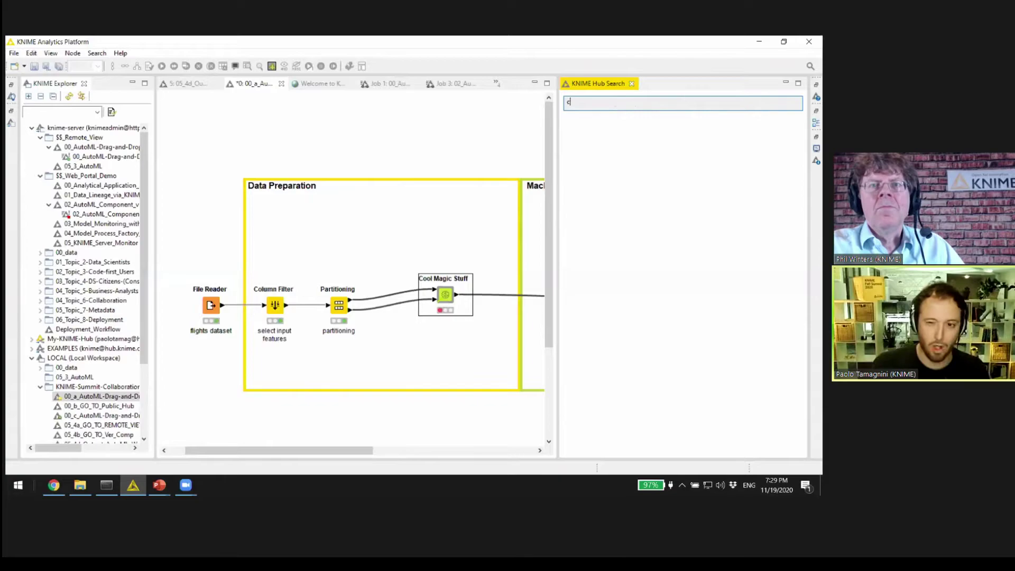
pyautogui.write('ool magi')
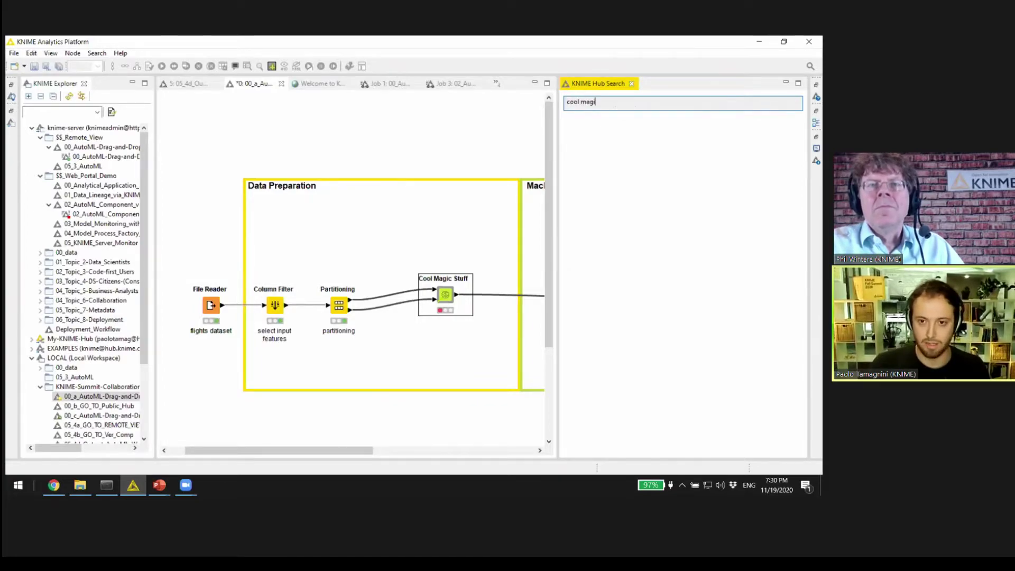
pyautogui.write('c stuff')
pyautogui.press('Return')
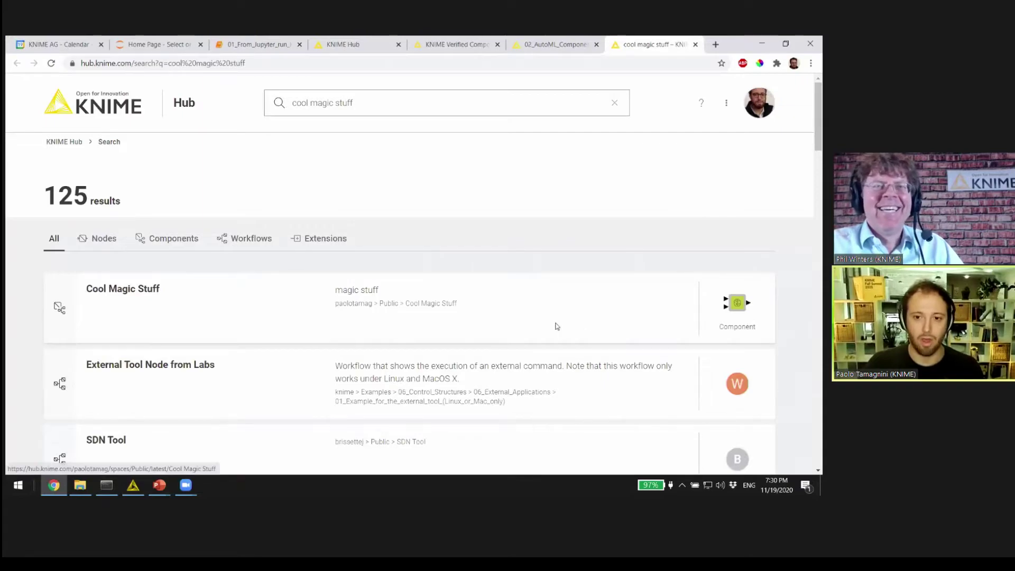
# - Open the Cool Magic Stuff component page from the Hub search results
pyautogui.click(558, 327)
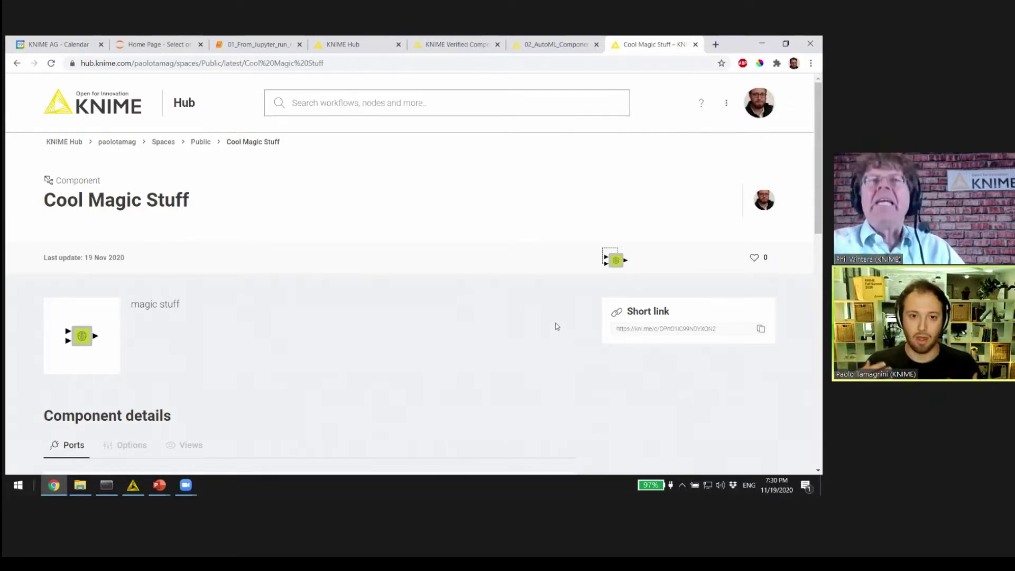
pyautogui.click(412, 112)
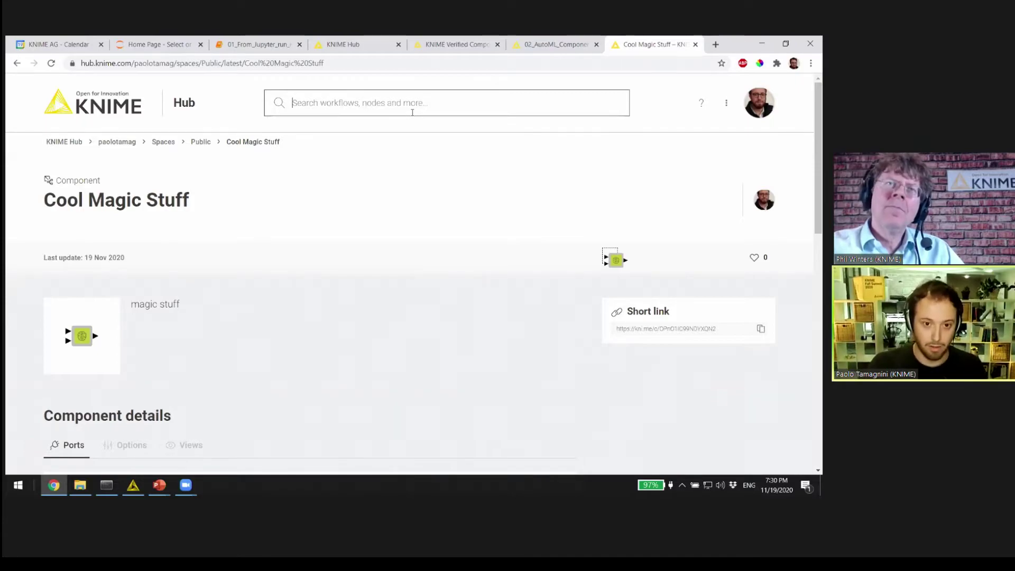
# - Find the AutoML component on the Hub and drag it into the workflow above Cool Magic Stuff
pyautogui.write('aut')
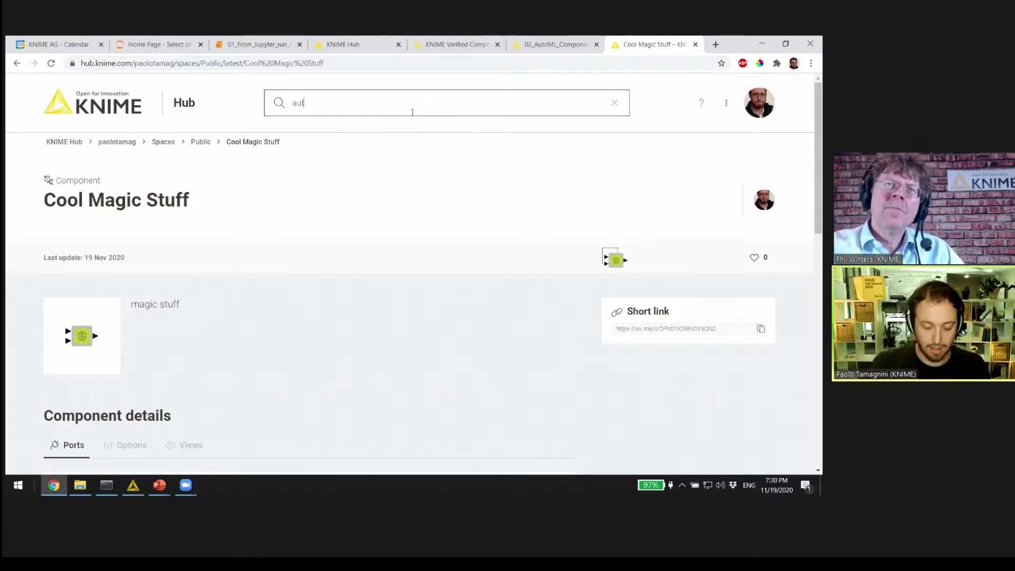
pyautogui.write('oml')
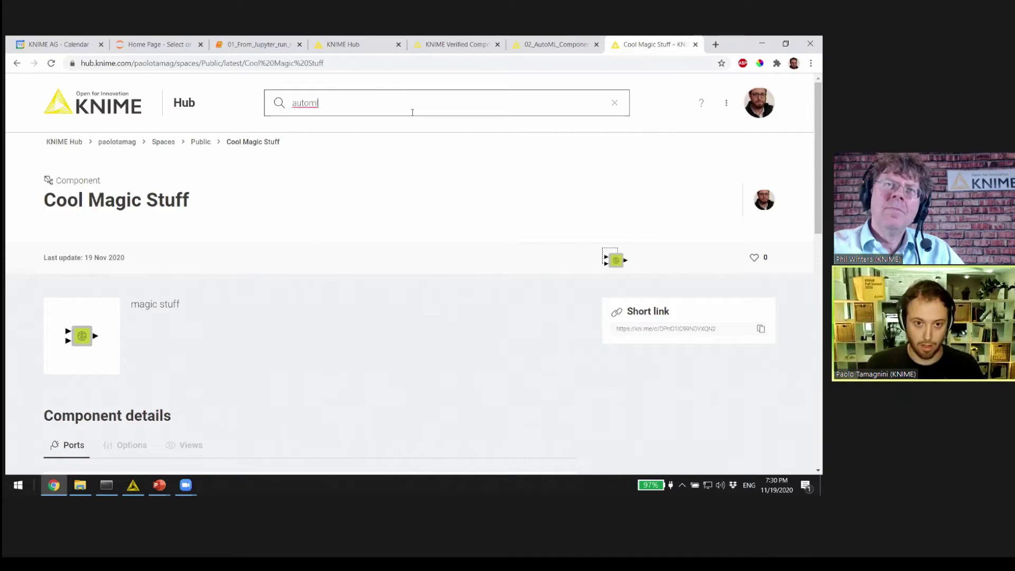
pyautogui.press('Return')
pyautogui.click(463, 415)
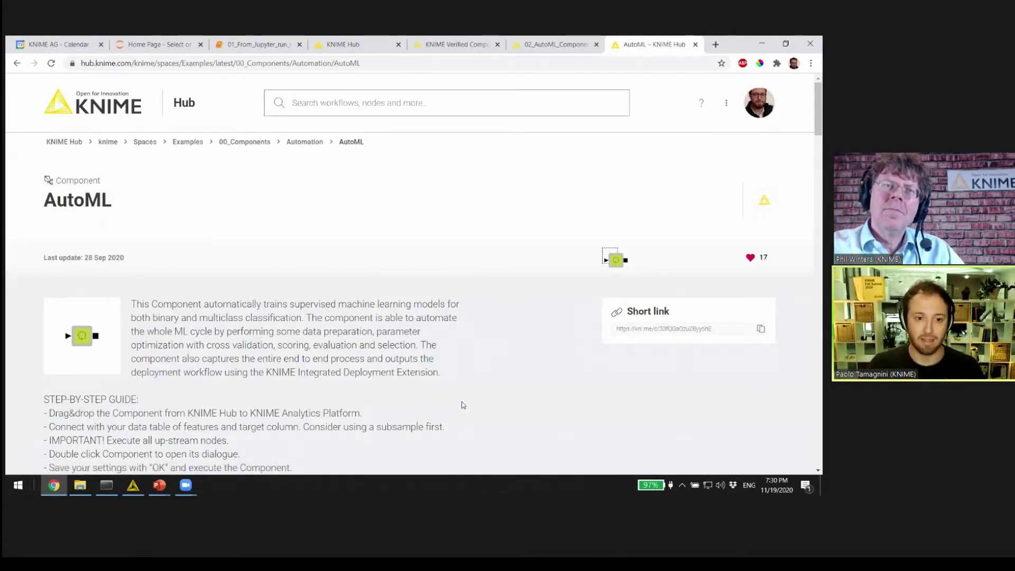
pyautogui.click(612, 259)
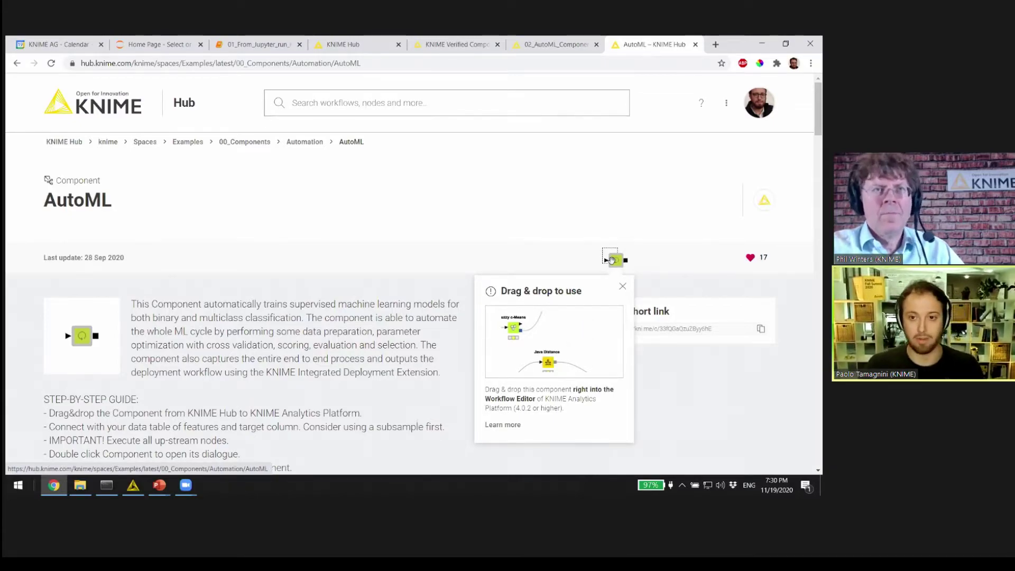
pyautogui.doubleClick(722, 46)
pyautogui.moveTo(174, 286); pyautogui.dragTo(440, 246)
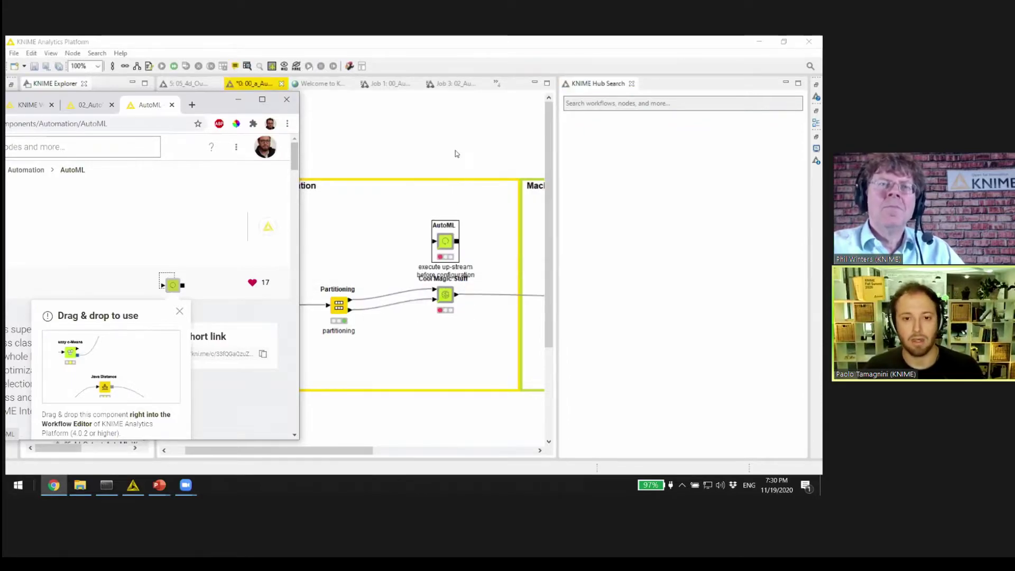
# - Remove Cool Magic Stuff so AutoML takes its place after Partitioning
pyautogui.click(455, 169)
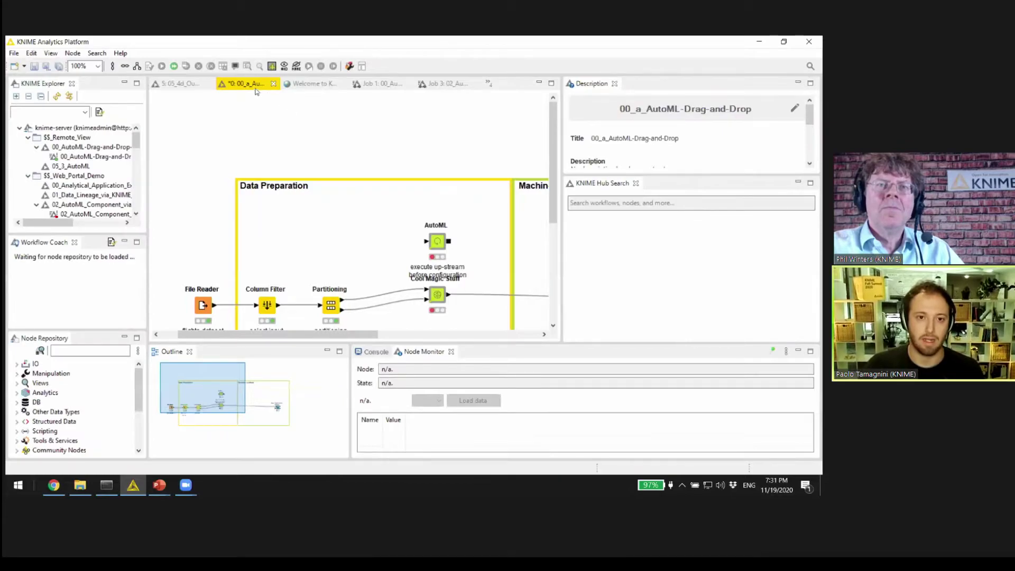
pyautogui.doubleClick(249, 84)
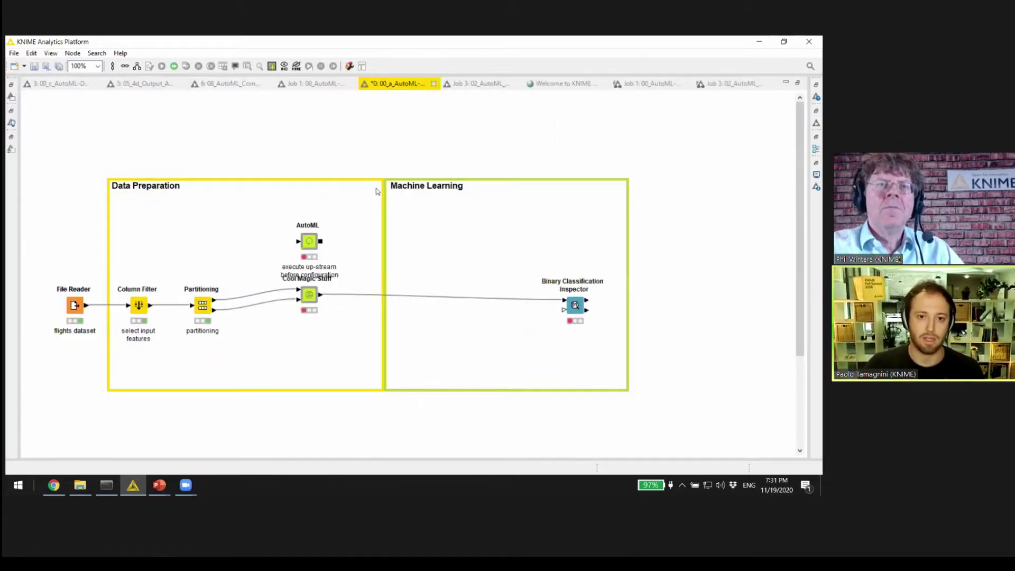
pyautogui.click(312, 241)
pyautogui.keyDown('ctrl'); pyautogui.click(311, 294); pyautogui.keyUp('ctrl')
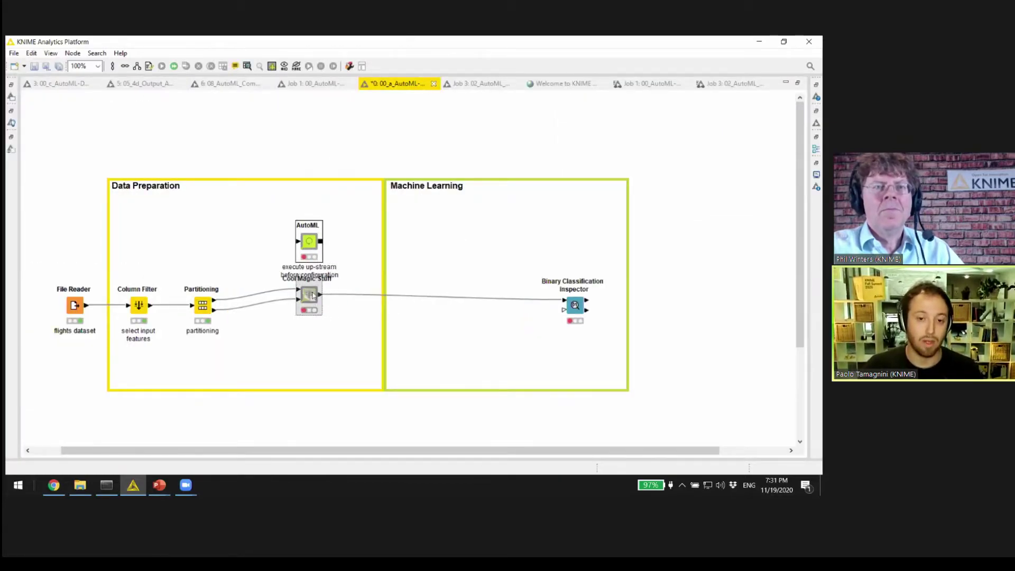
pyautogui.hotkey('ctrl', 'z')
pyautogui.hotkey('ctrl', 'z')
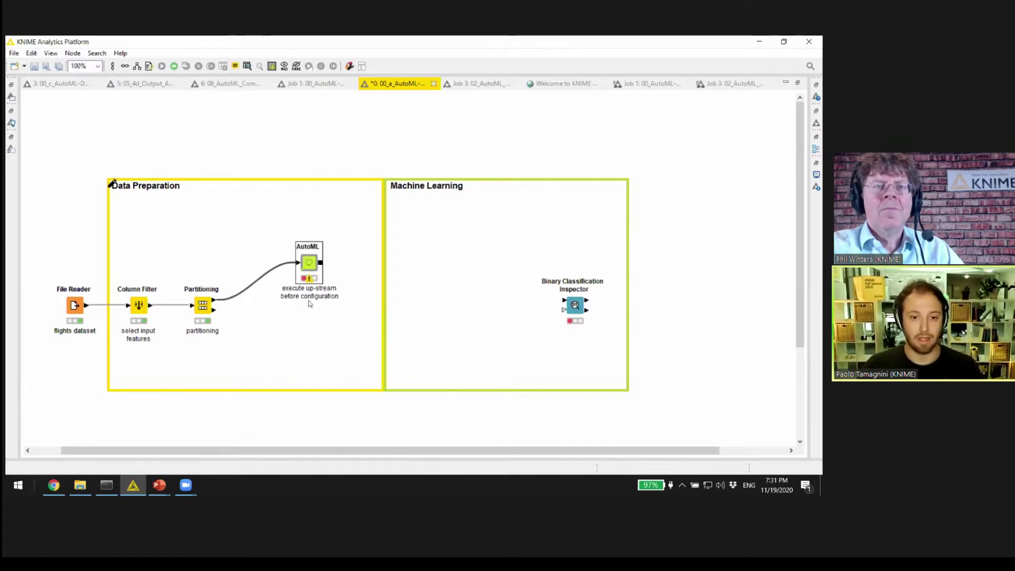
# - Configure AutoML with target column delayed and Deep Learning (Keras) excluded
pyautogui.doubleClick(311, 266)
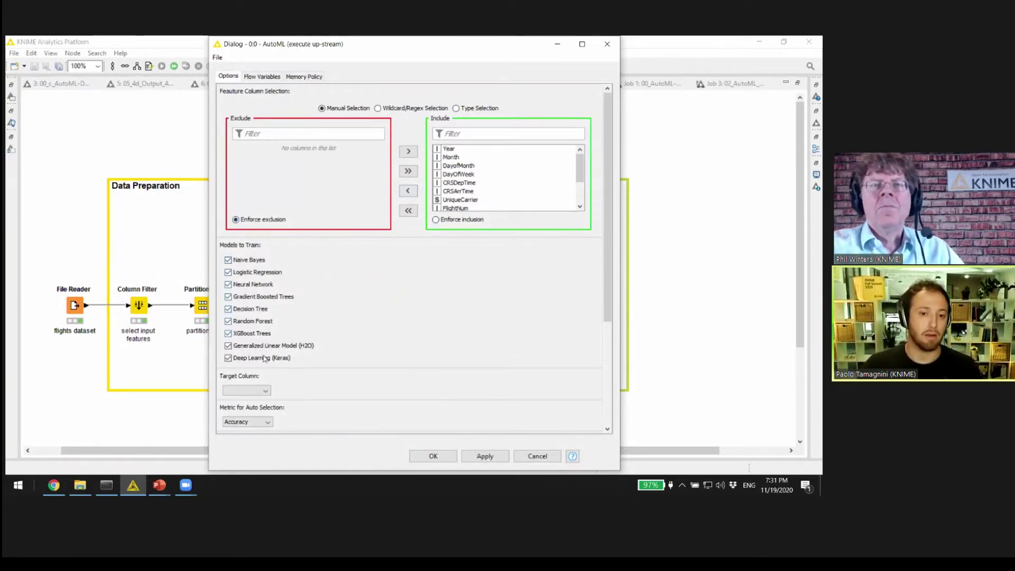
pyautogui.click(252, 391)
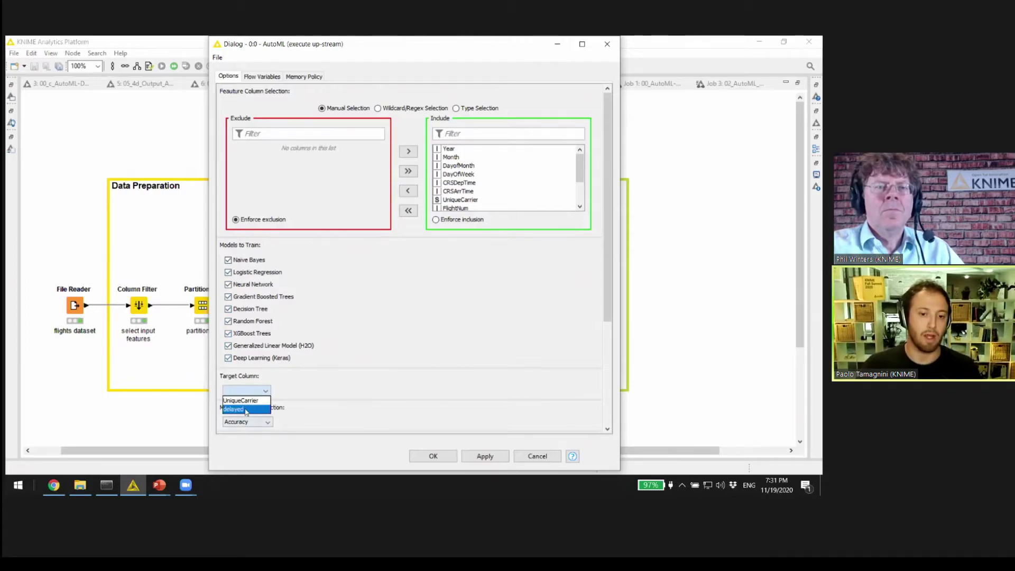
pyautogui.click(246, 410)
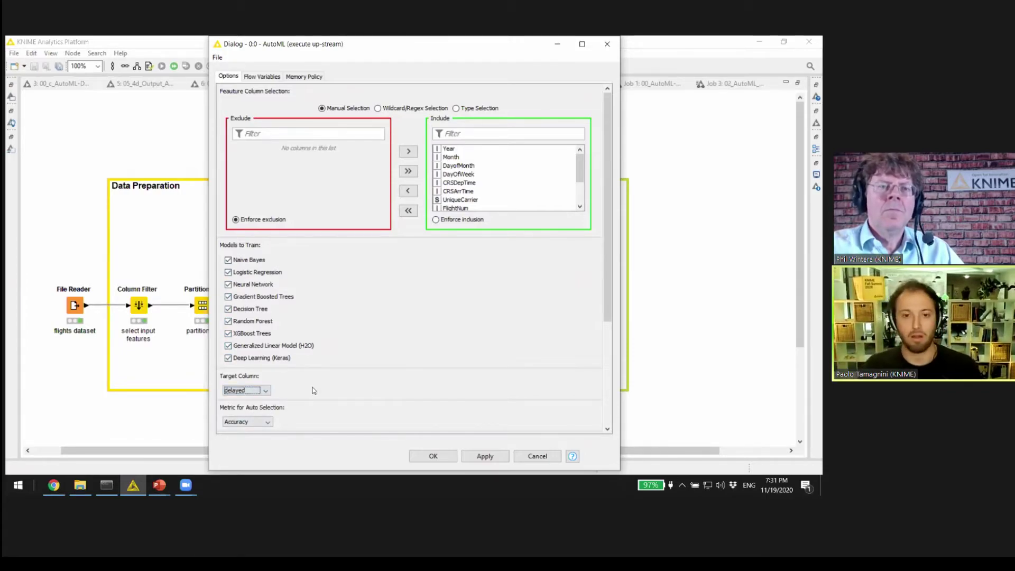
pyautogui.click(271, 358)
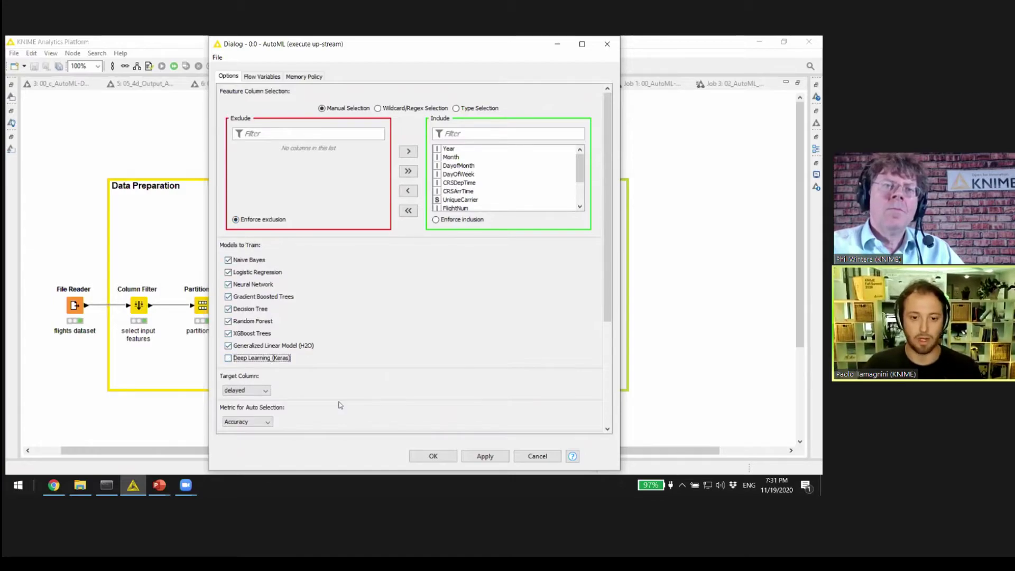
pyautogui.press('Return')
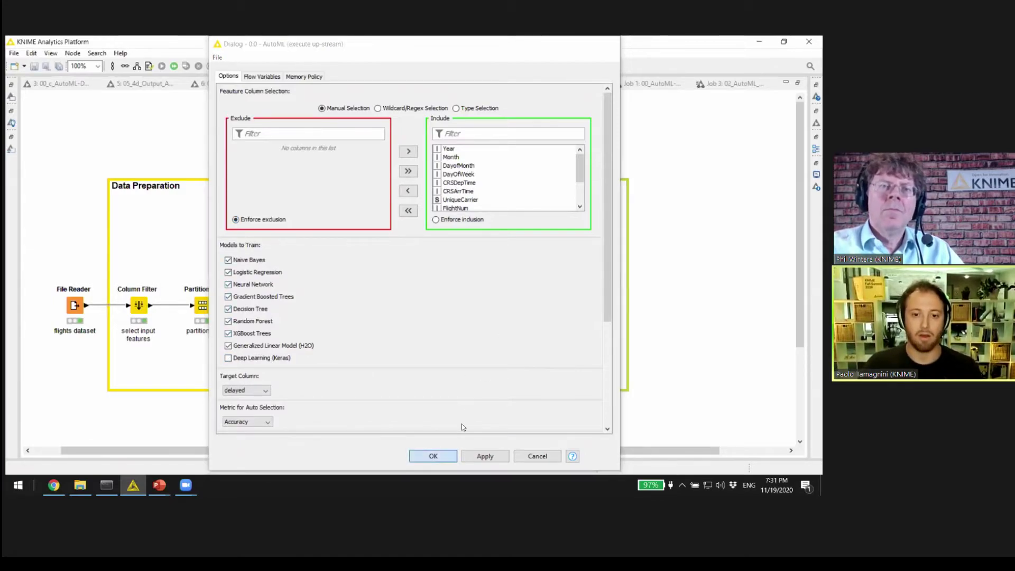
# - Execute the AutoML component and open its inner workflow
pyautogui.rightClick(309, 263)
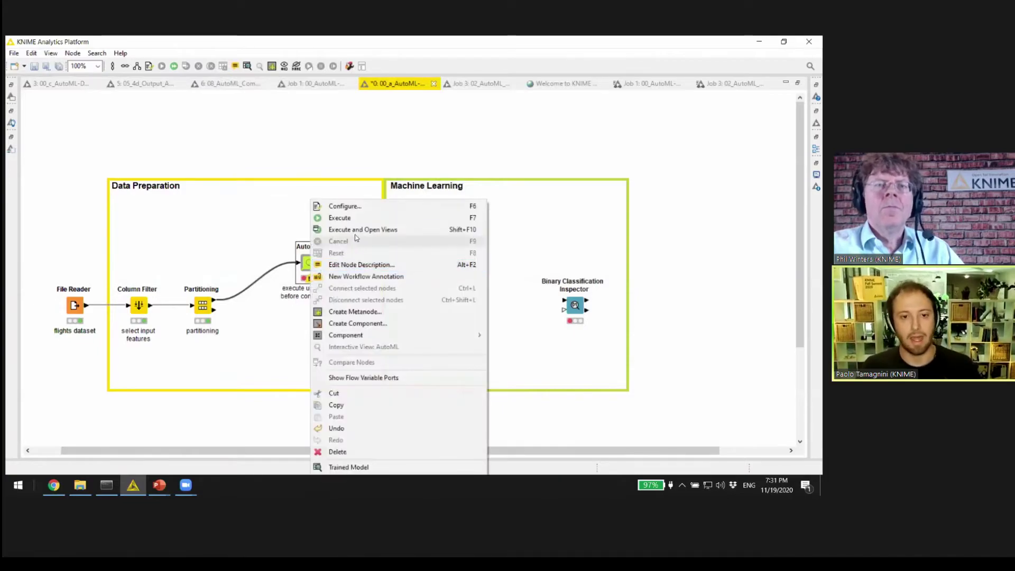
pyautogui.click(351, 218)
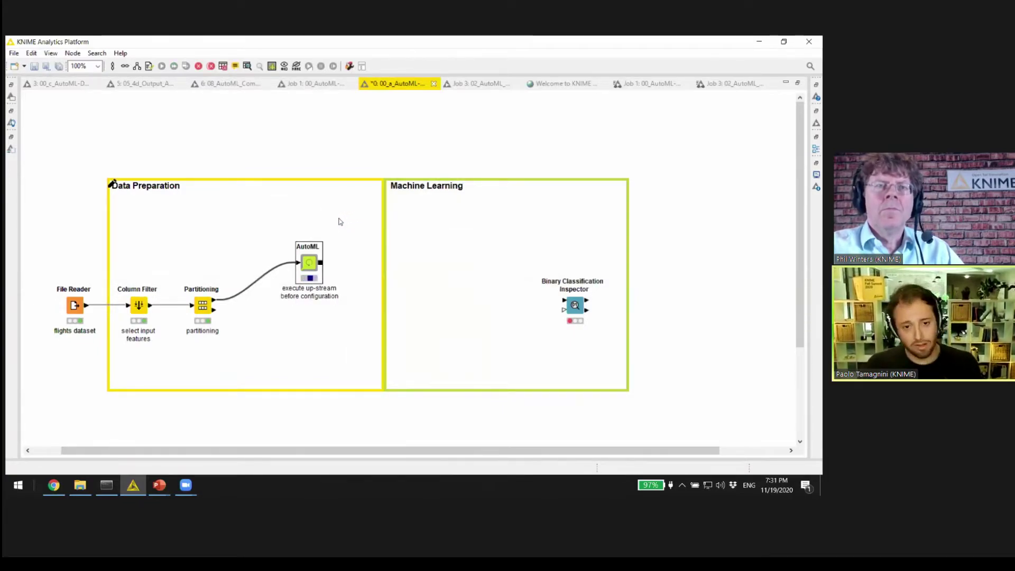
pyautogui.rightClick(310, 265)
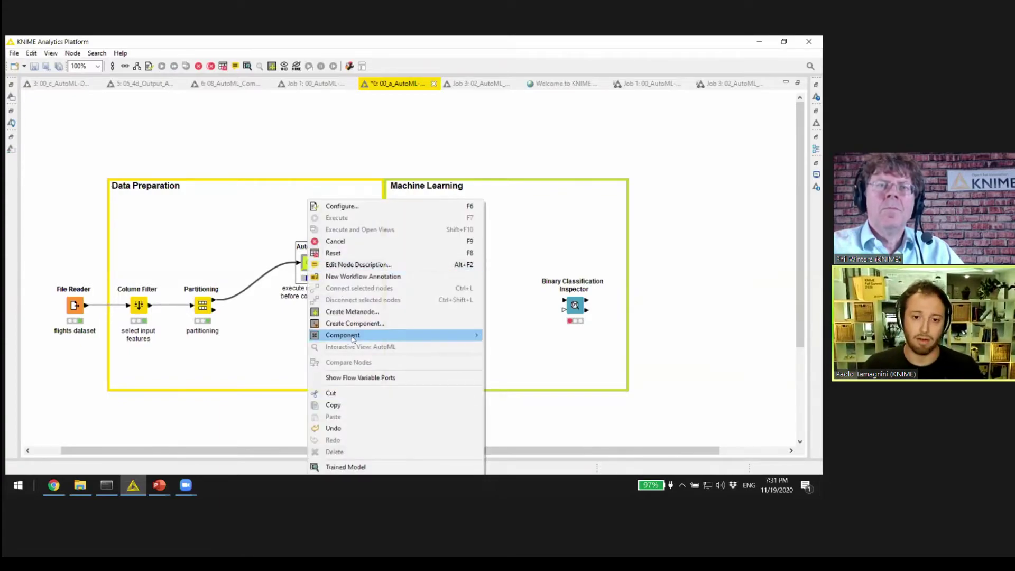
pyautogui.moveTo(394, 337)
pyautogui.click(507, 334)
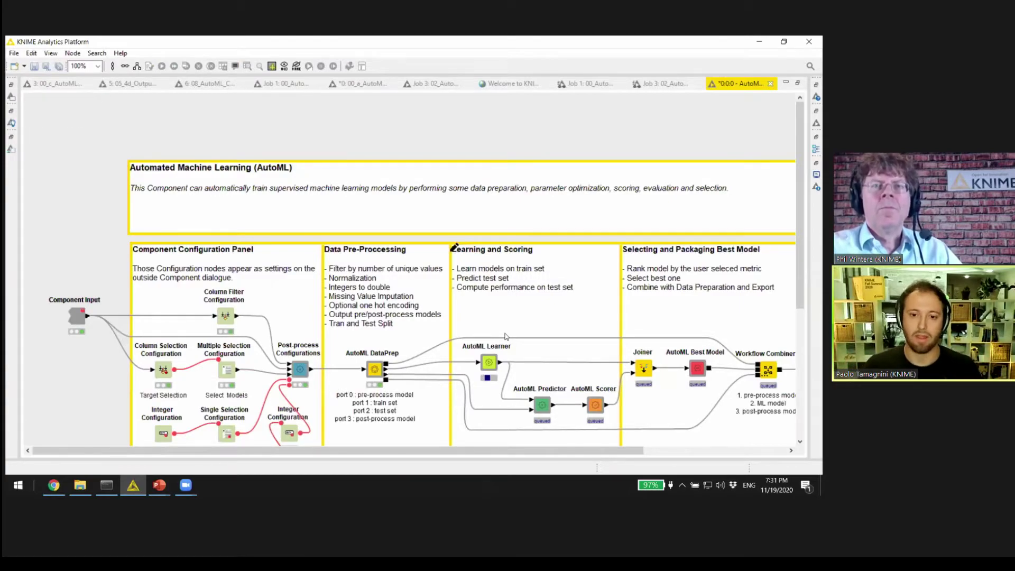
# - Browse the AutoML inner workflow through to Component Output, then close it
pyautogui.scroll(-3, 505, 337)
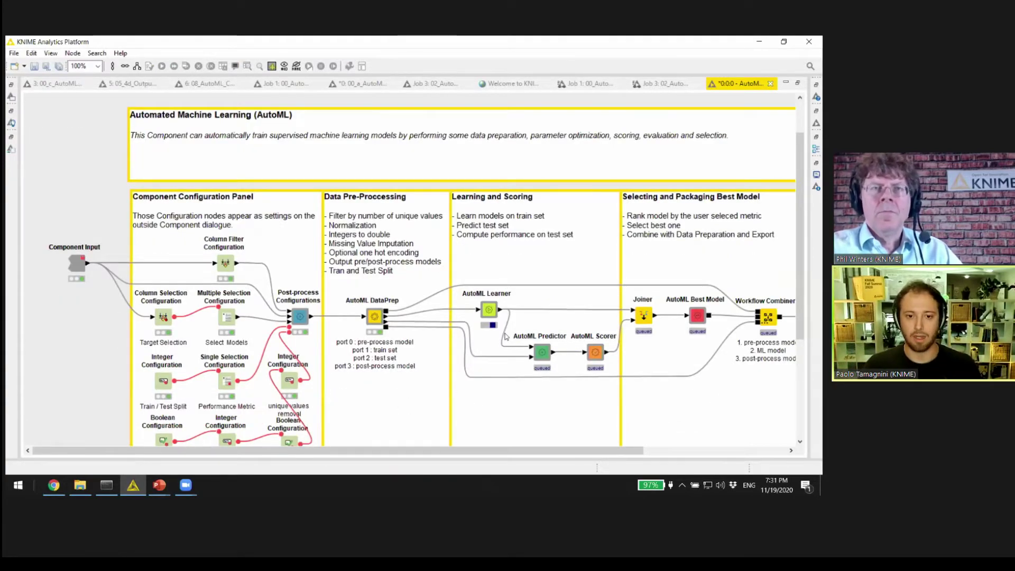
pyautogui.scroll(-3, 327, 195)
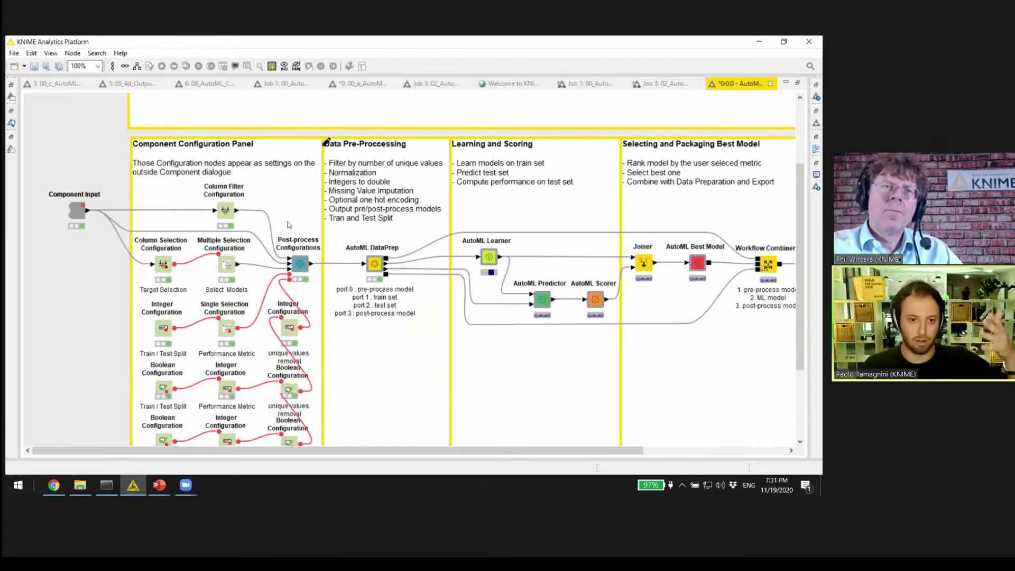
pyautogui.scroll(-3, 288, 225)
pyautogui.scroll(3, 254, 275)
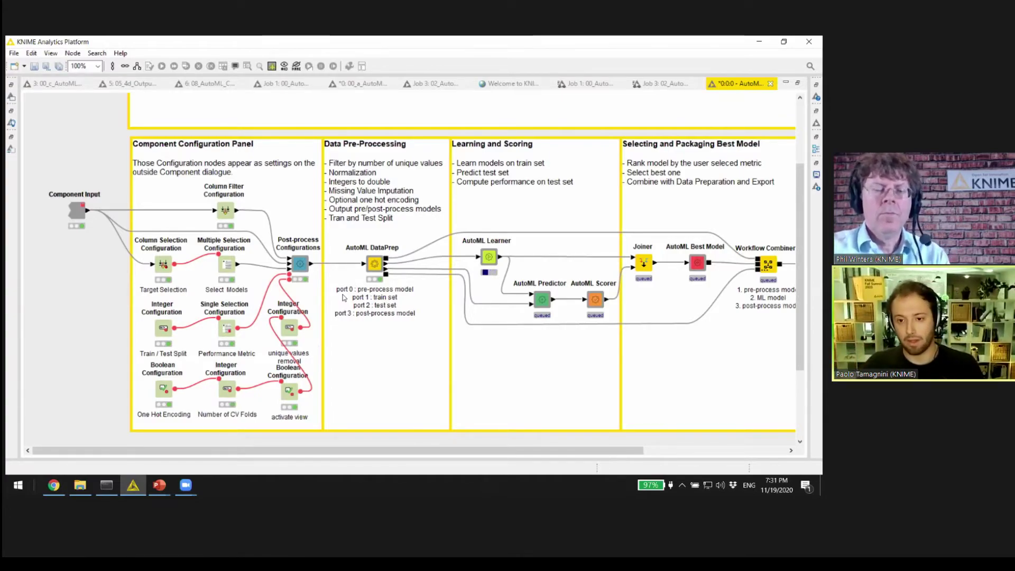
pyautogui.moveTo(603, 450); pyautogui.dragTo(695, 447)
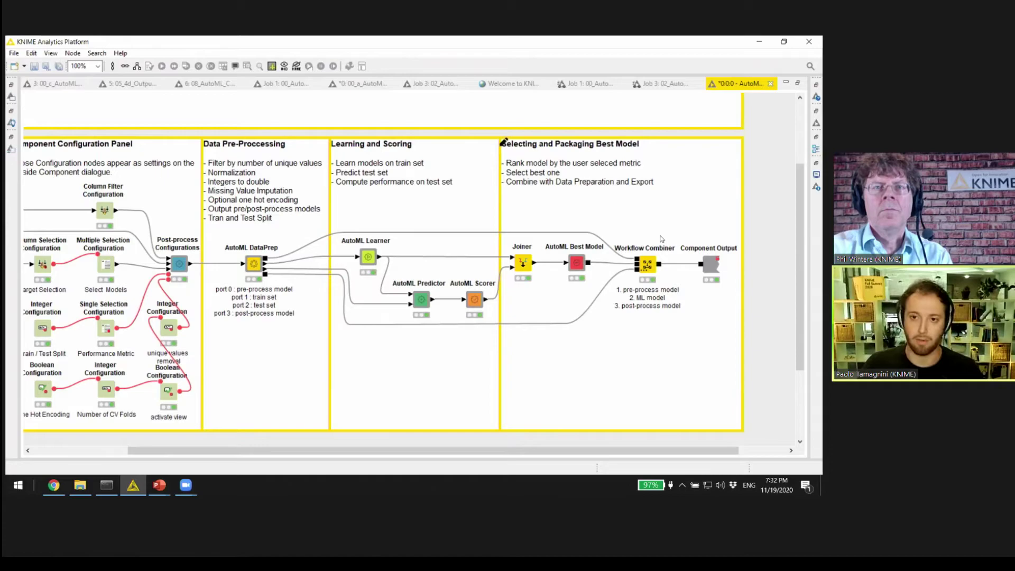
pyautogui.click(771, 83)
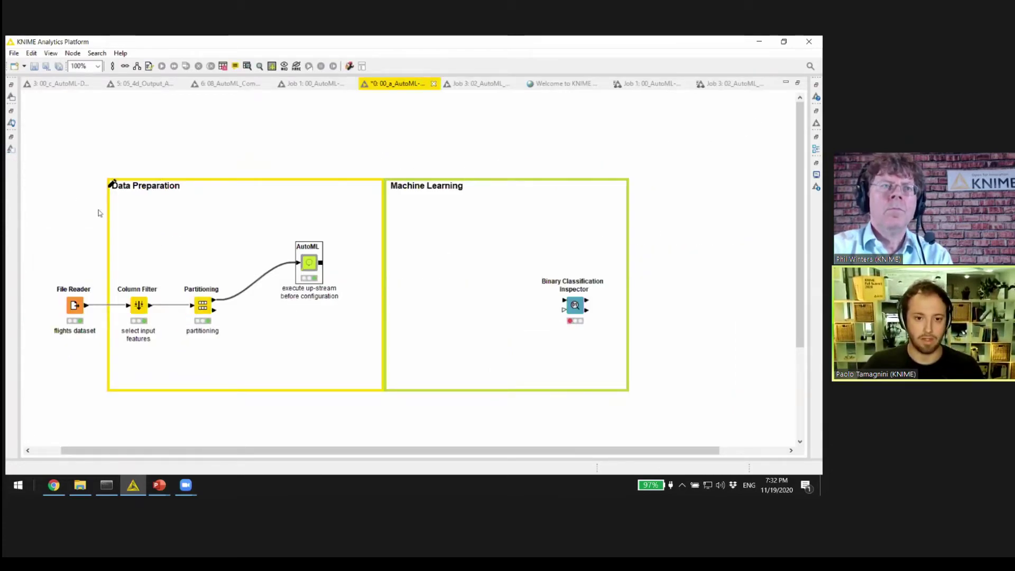
# - Open the 00_c_AutoML-Drag-and-Drop-DONE workflow from the KNIME Explorer
pyautogui.click(11, 149)
pyautogui.click(11, 96)
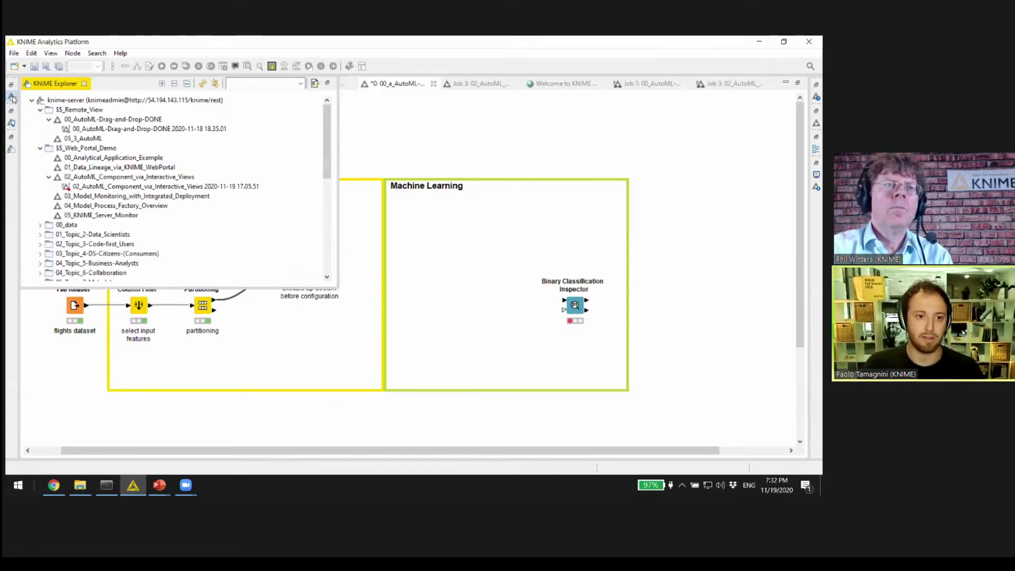
pyautogui.scroll(-2, 89, 188)
pyautogui.scroll(-2, 89, 188)
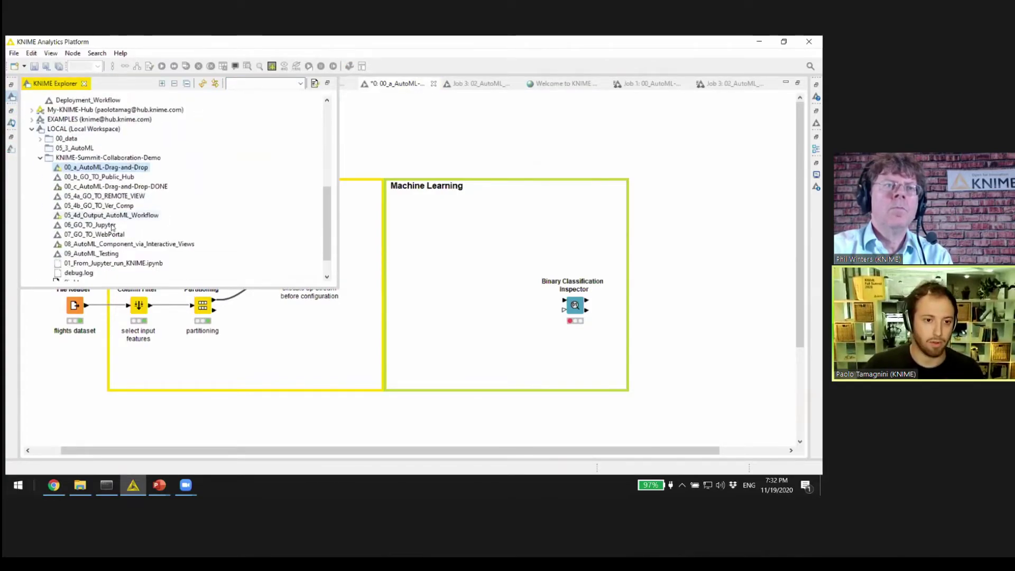
pyautogui.doubleClick(120, 188)
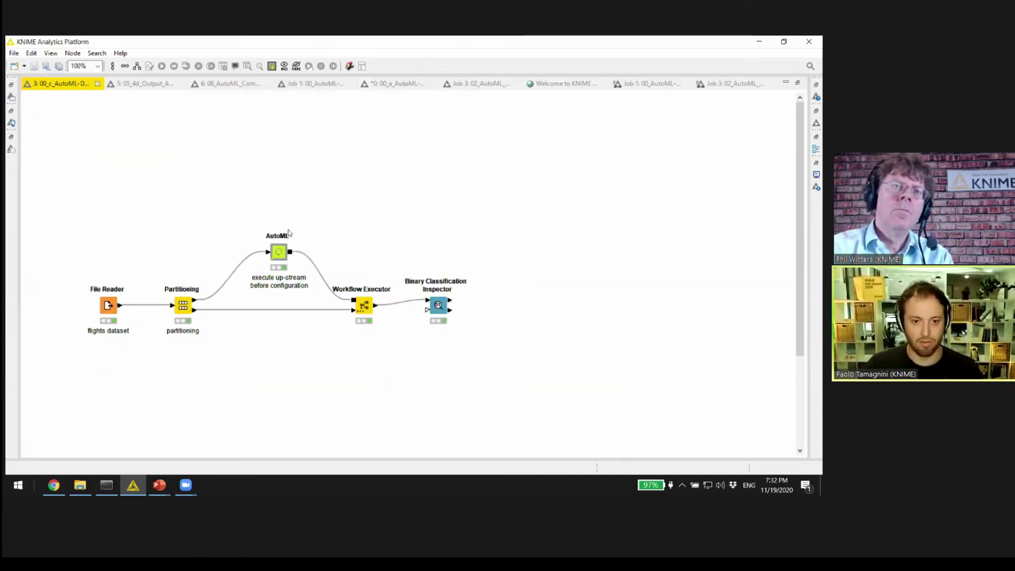
# - View the trained AutoML node's interactive summary, then close it
pyautogui.rightClick(280, 256)
pyautogui.click(334, 348)
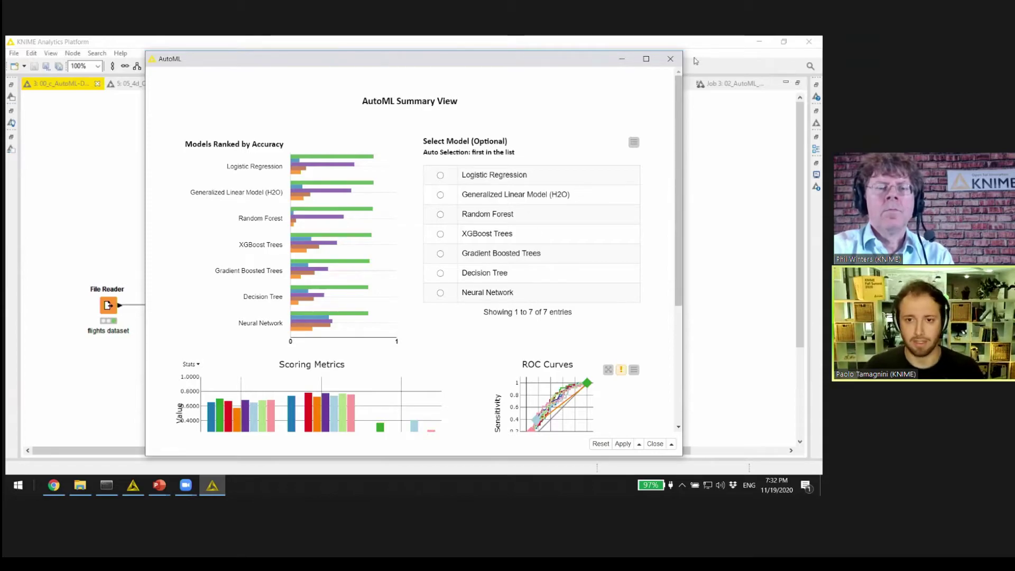
pyautogui.click(670, 59)
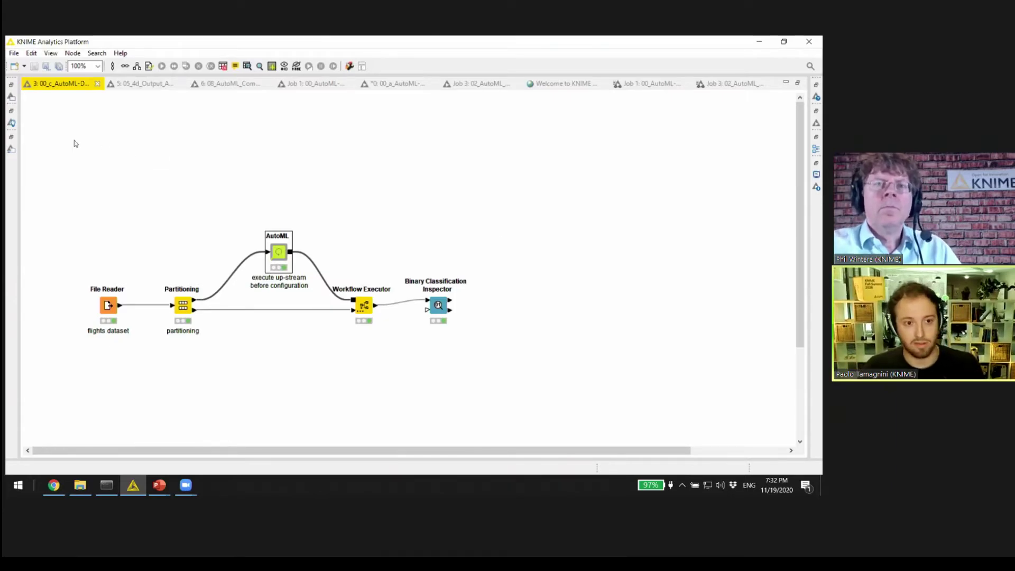
# - Open the 00_AutoML-Drag-and-Drop-DONE job running on KNIME Server
pyautogui.click(11, 97)
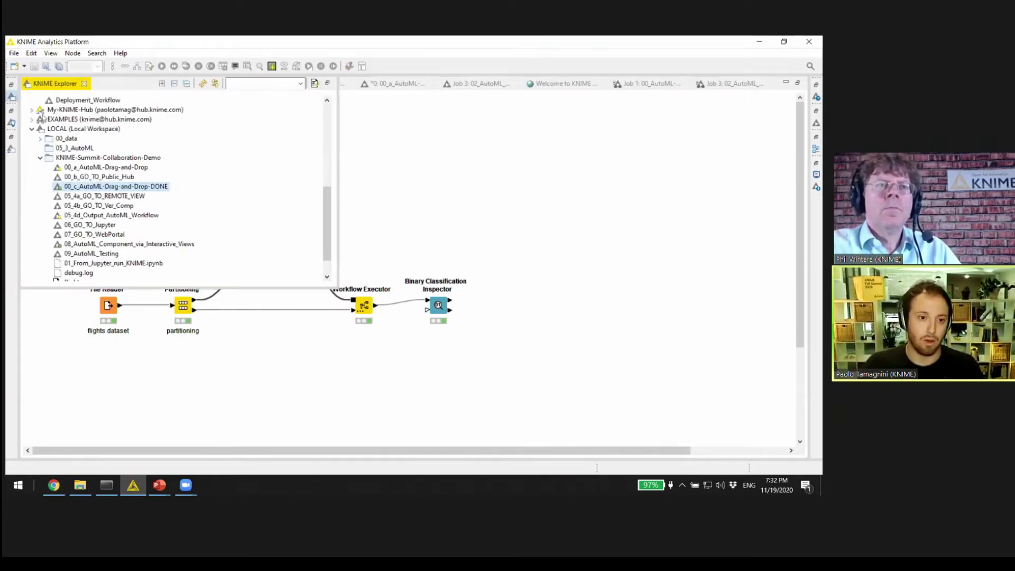
pyautogui.scroll(1, 87, 167)
pyautogui.doubleClick(132, 128)
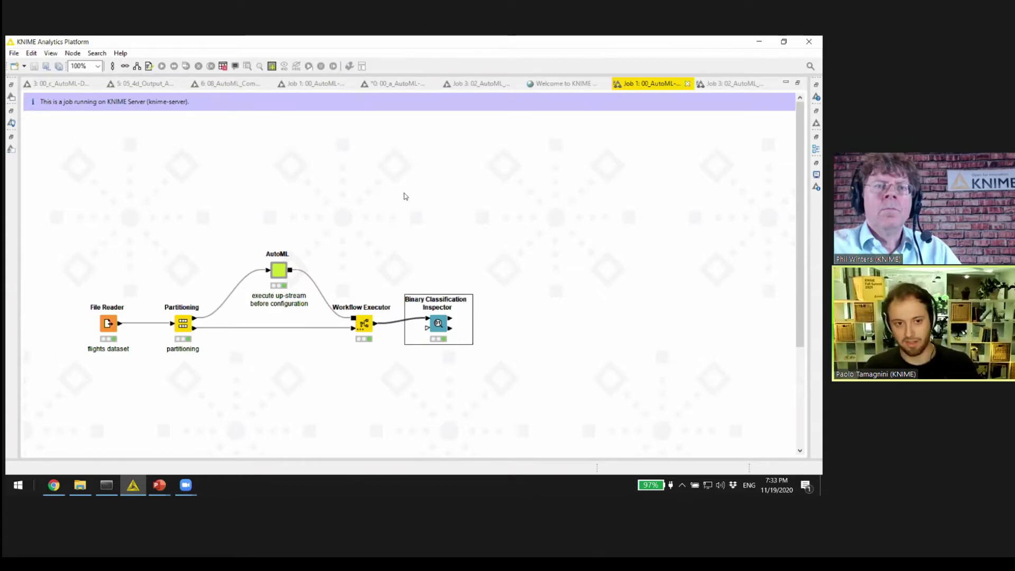
# - Inspect the Partitioning node's settings (80% stratified on delayed) and close without changes
pyautogui.click(189, 326)
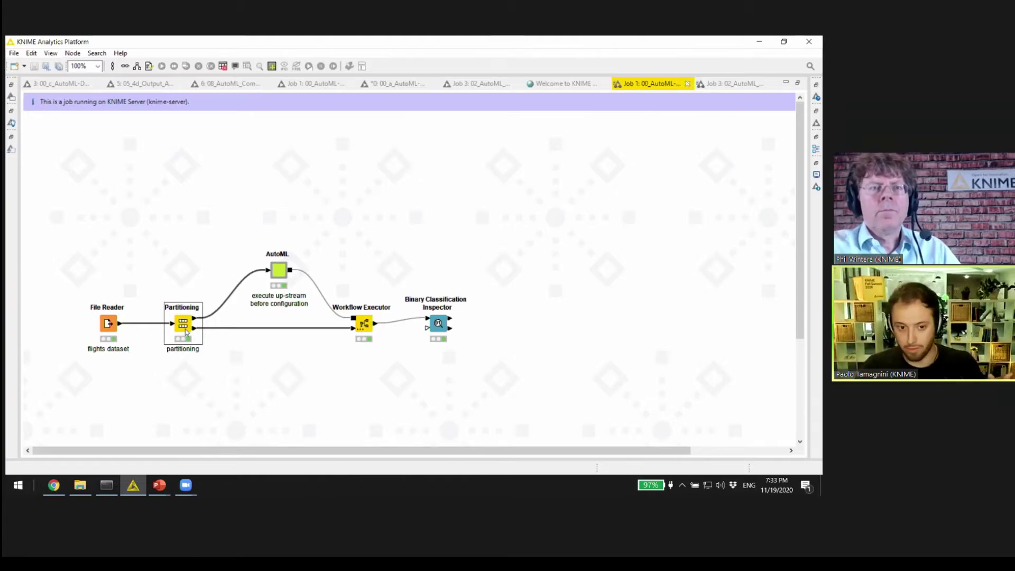
pyautogui.doubleClick(185, 330)
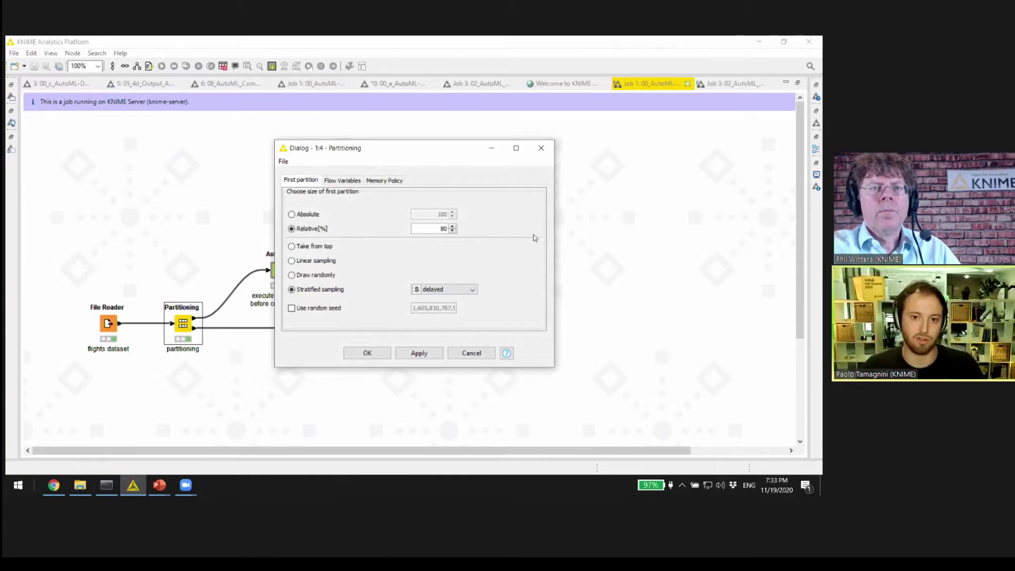
pyautogui.click(541, 148)
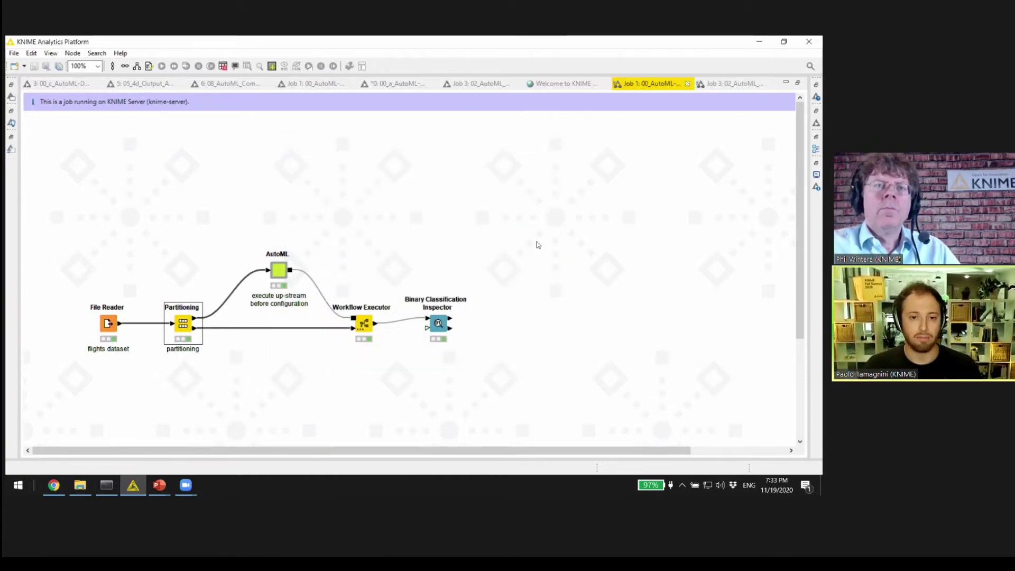
# - Dock the KNIME Explorer beside the server job, then bring the KNIME Hub AutoML page forward
pyautogui.click(11, 97)
pyautogui.click(328, 83)
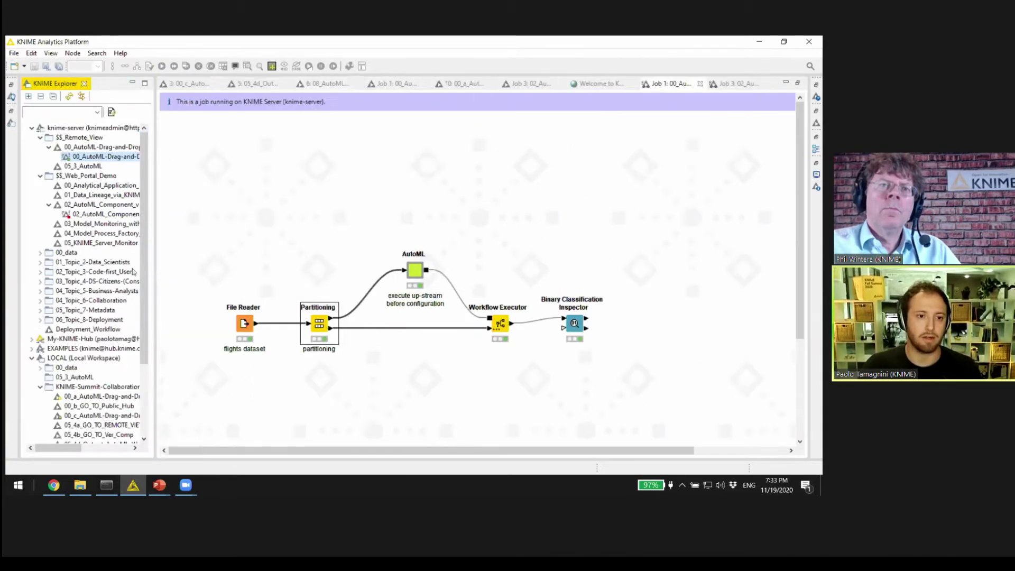
pyautogui.scroll(-3, 104, 281)
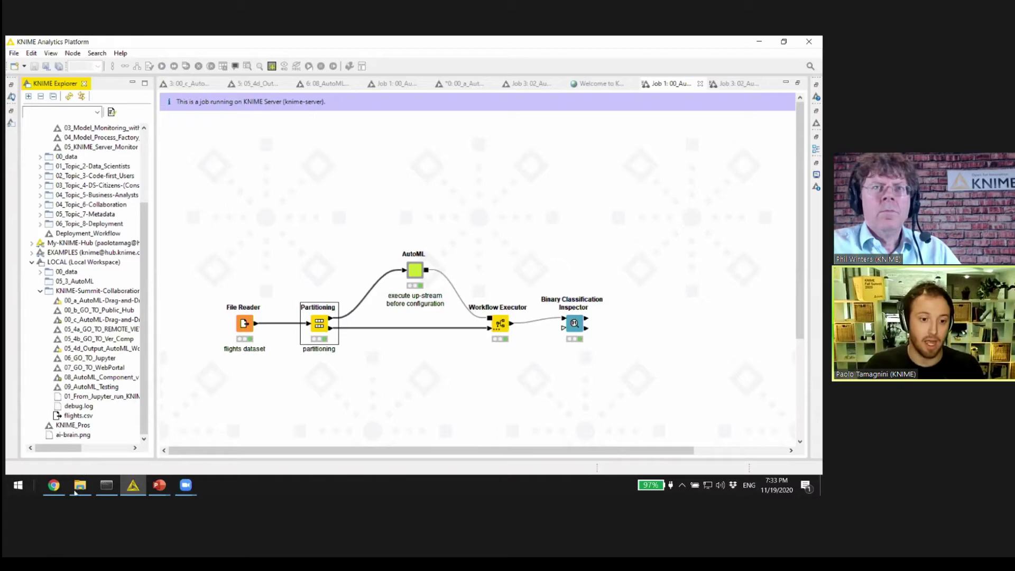
pyautogui.click(53, 485)
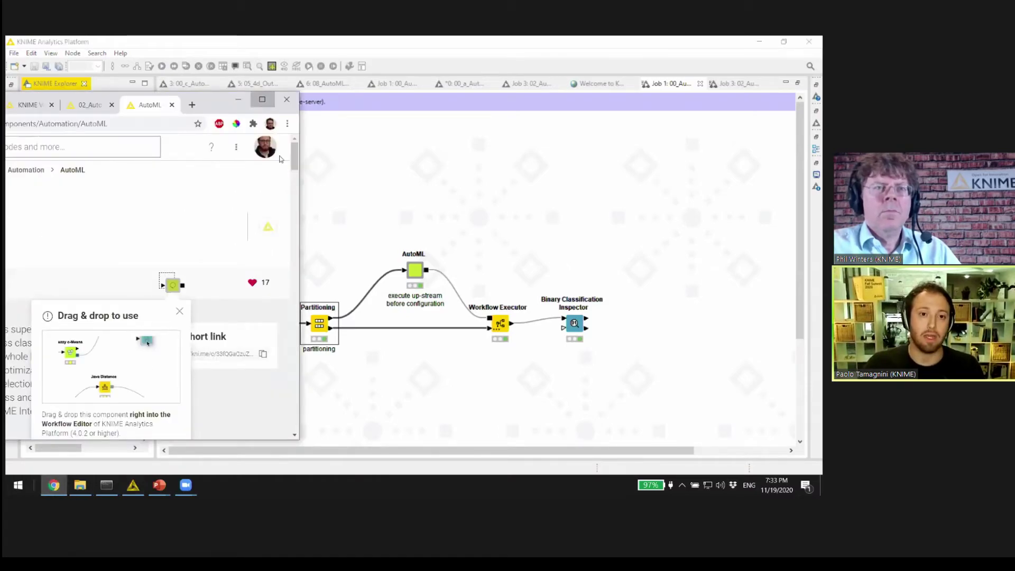
# - Maximize the browser and scroll the Verified Components page to Community Component Highlights, then return to KNIME
pyautogui.click(262, 100)
pyautogui.click(464, 43)
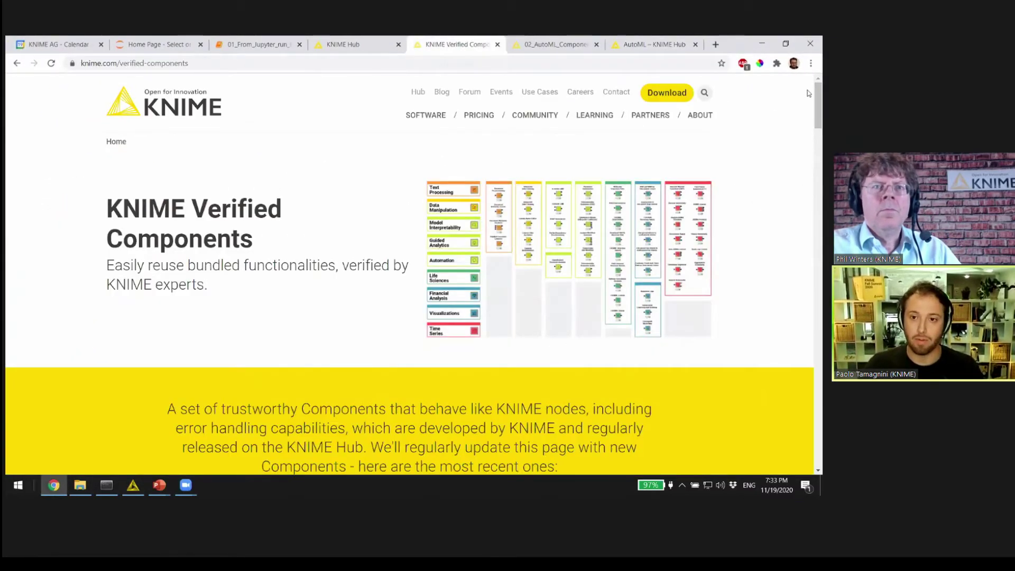
pyautogui.moveTo(818, 96); pyautogui.dragTo(813, 357)
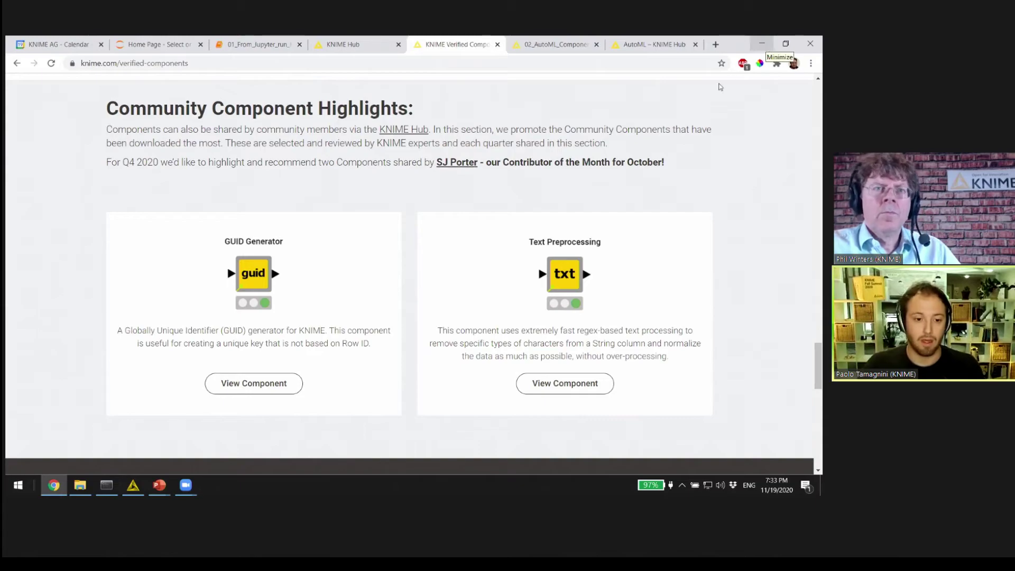
pyautogui.click(133, 487)
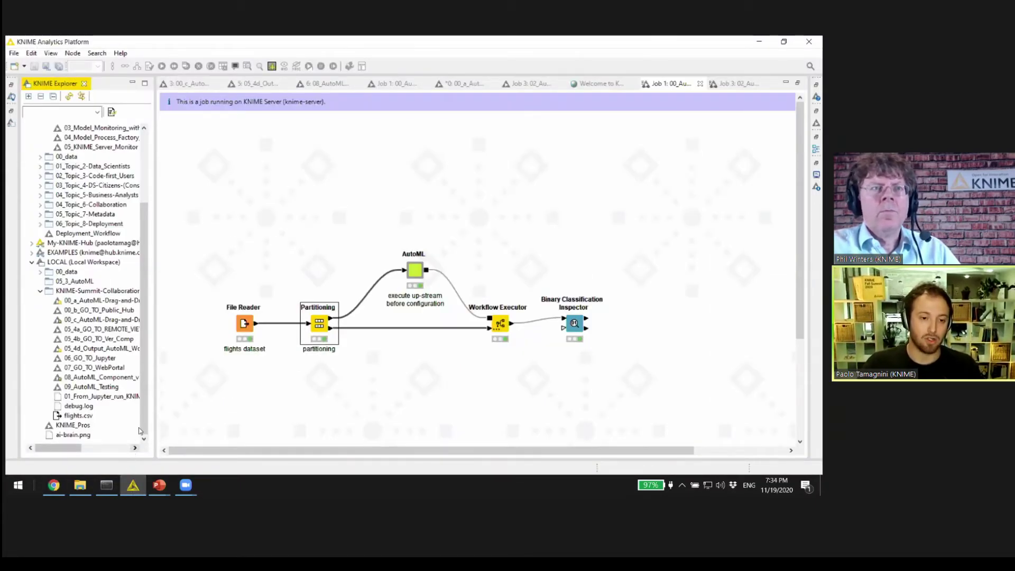
# - Open the 05_4d_Output_AutoML deployment workflow with Container Input, XGBoost Predictor and Container Output
pyautogui.doubleClick(110, 350)
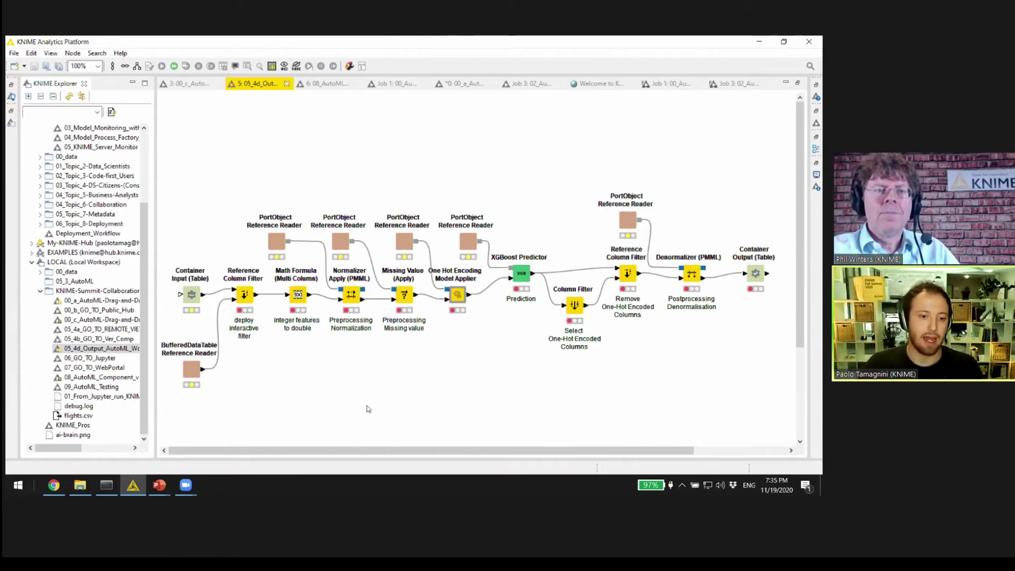
# - Switch to the 01_From_Jupyter_run_KNIME notebook and scroll to the In[7] predictions for 1000 flights
pyautogui.click(54, 485)
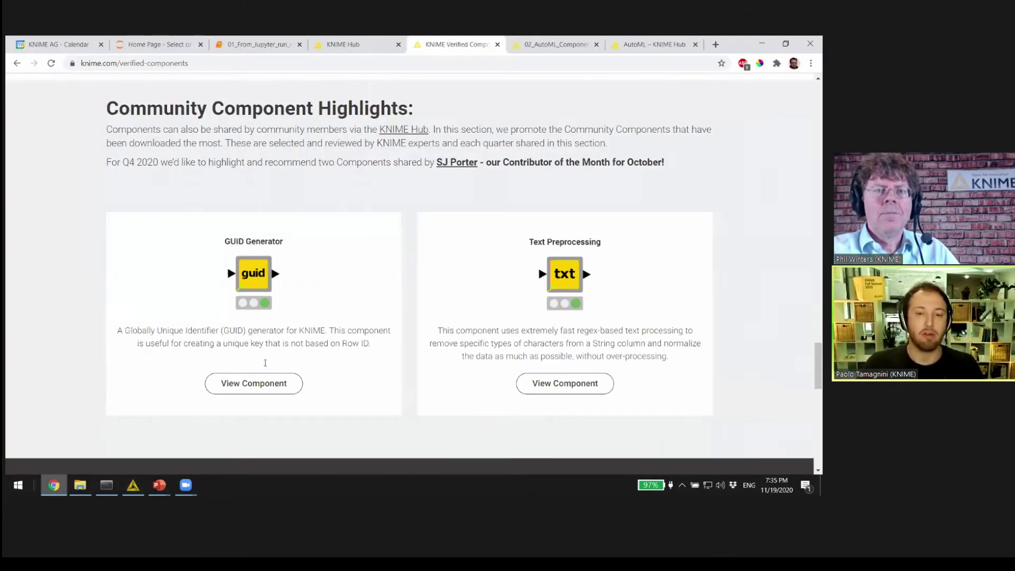
pyautogui.click(258, 47)
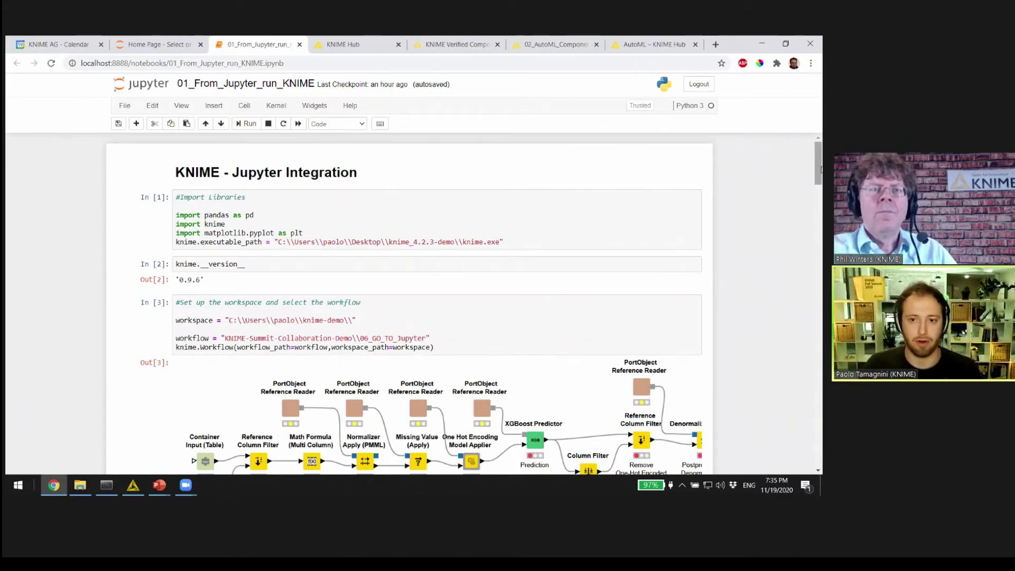
pyautogui.moveTo(821, 169); pyautogui.dragTo(817, 172)
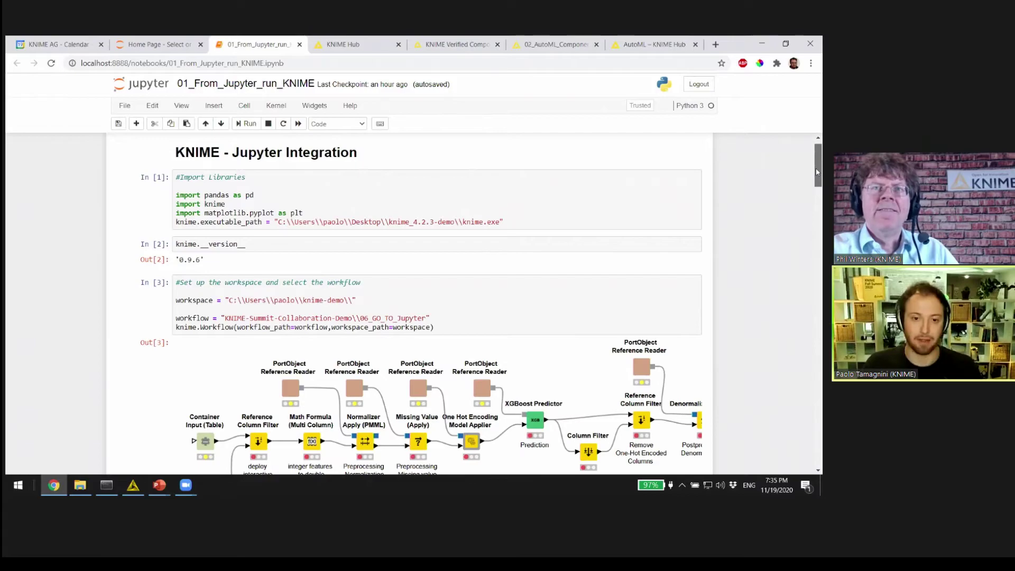
pyautogui.scroll(-2, 537, 422)
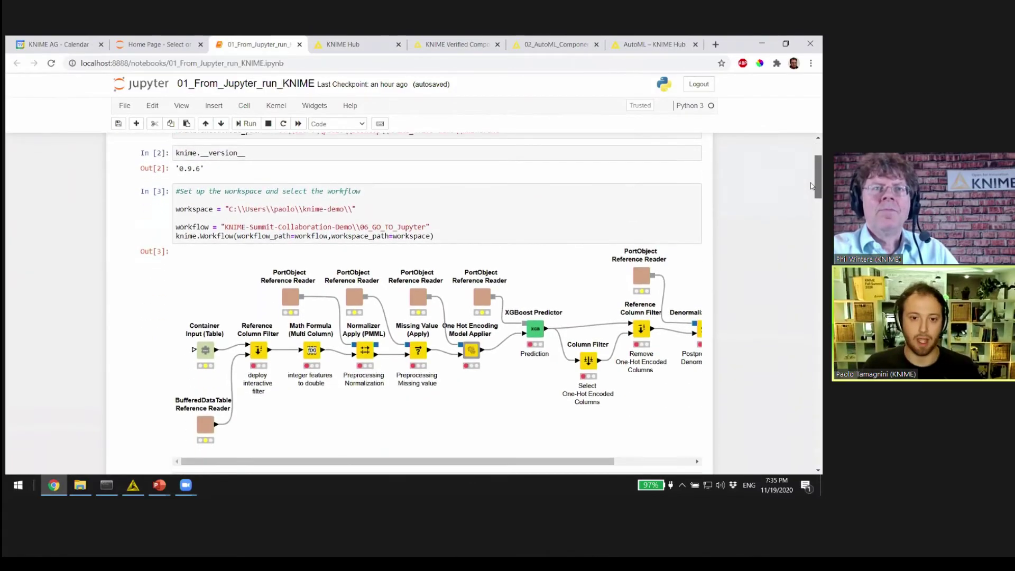
pyautogui.click(537, 421)
pyautogui.hscroll(3, 537, 421)
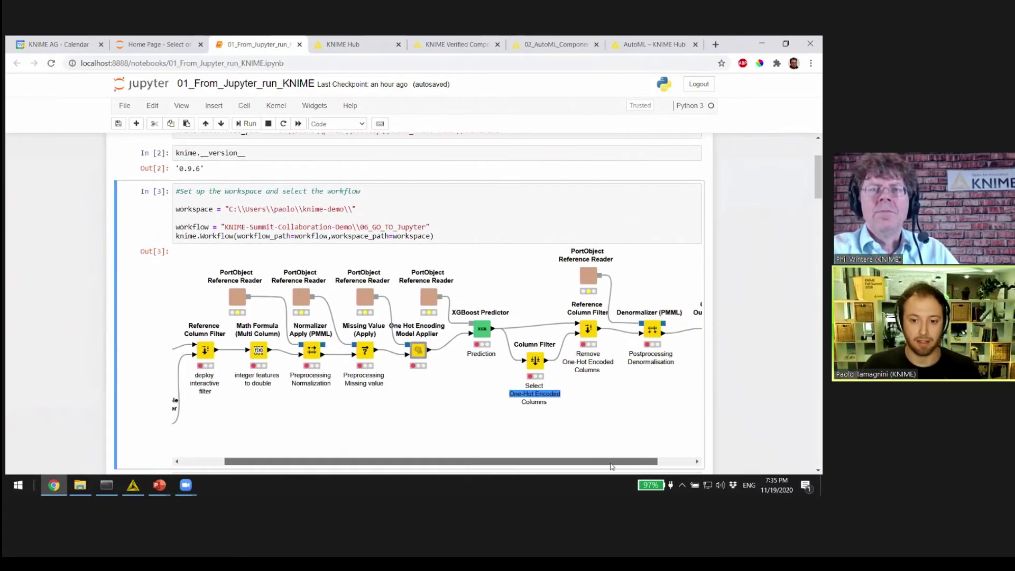
pyautogui.moveTo(818, 169); pyautogui.dragTo(817, 259)
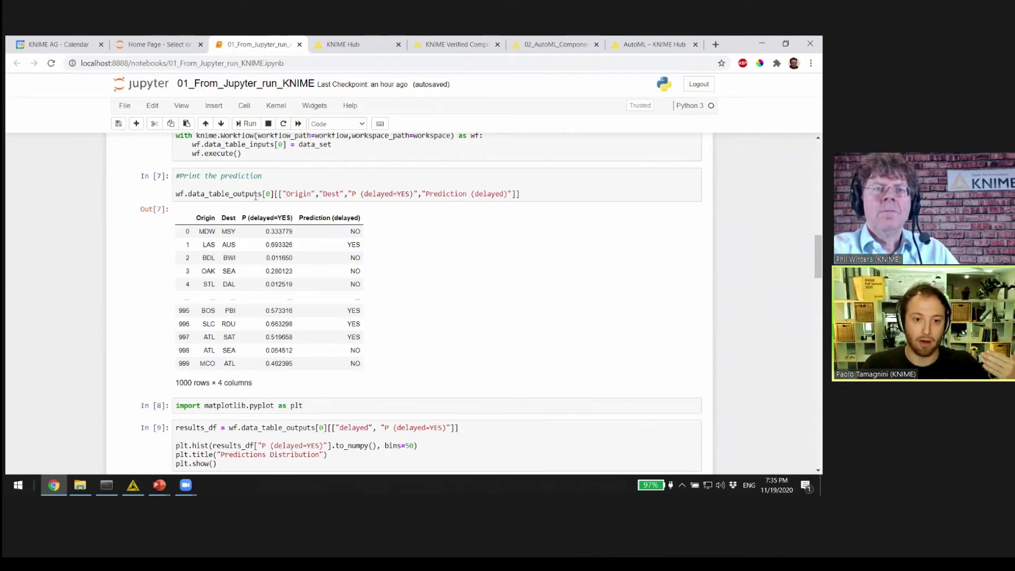
# - Scroll past the Predictions Distribution histogram to the ROC curve showing AUC 0.9422
pyautogui.moveTo(819, 268); pyautogui.dragTo(821, 442)
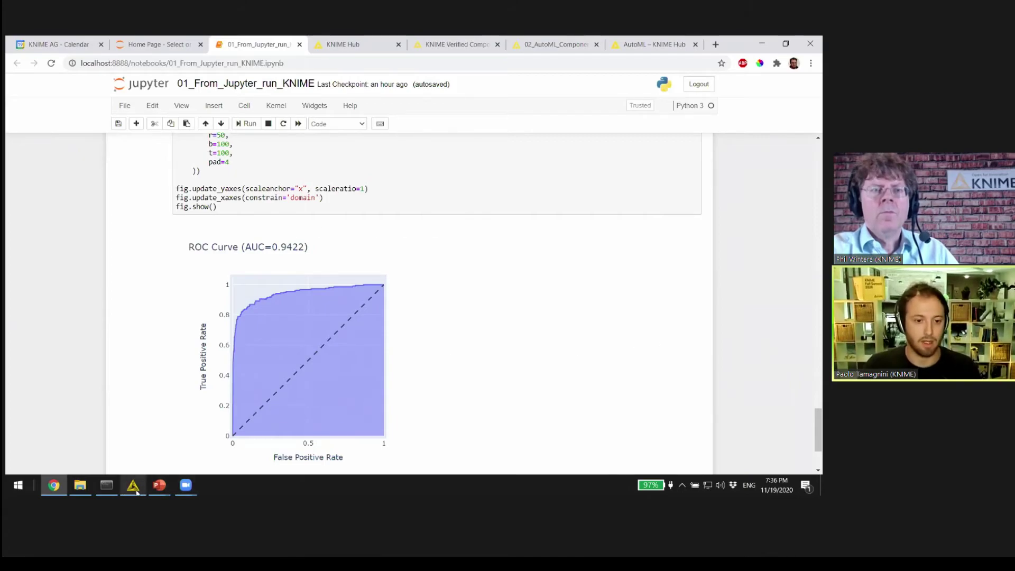
# - Back in KNIME, open 08_AutoML_Component_via_Interactive_Views from the KNIME Explorer
pyautogui.moveTo(135, 494)
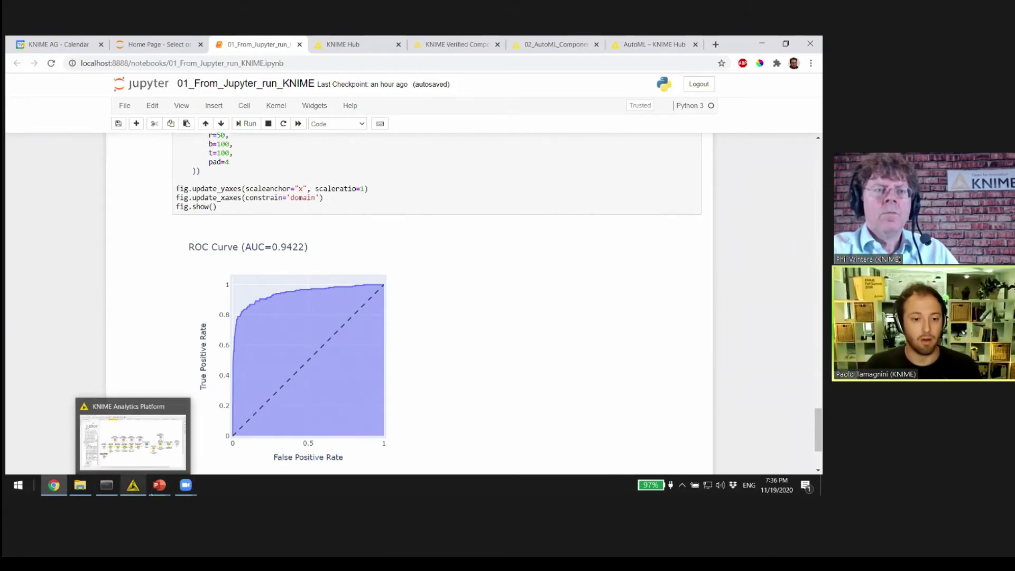
pyautogui.click(134, 490)
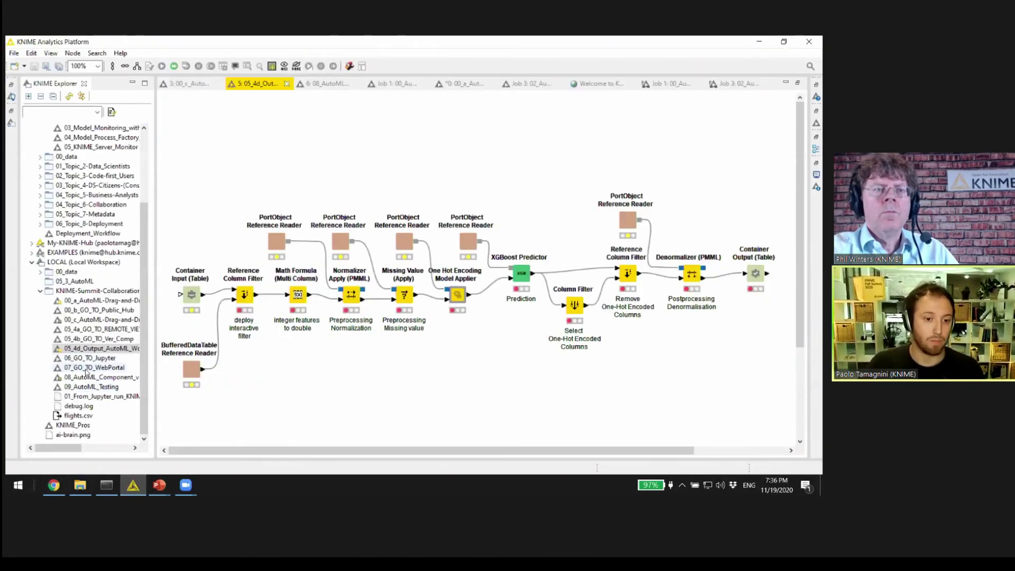
pyautogui.doubleClick(89, 378)
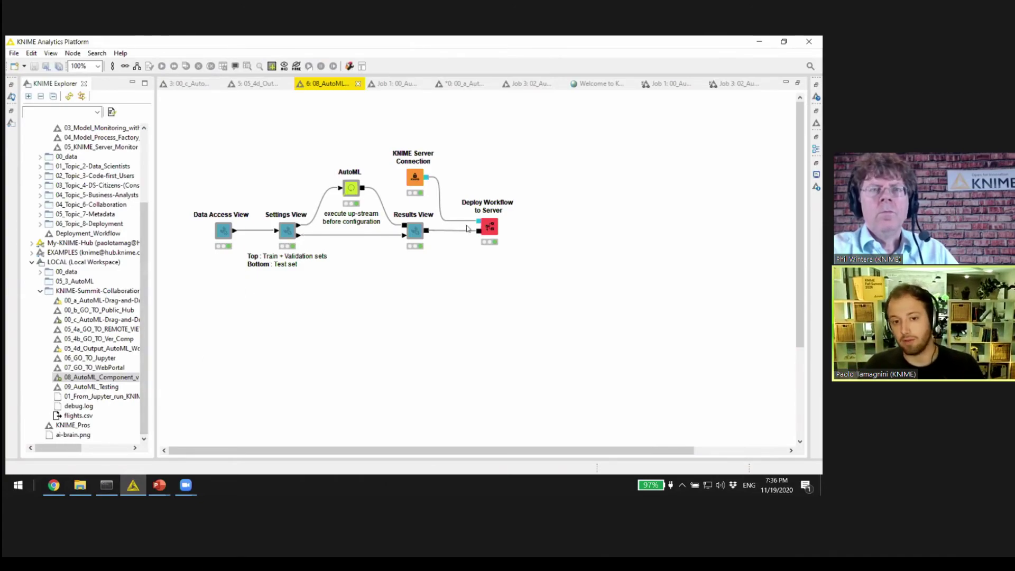
# - Preview the Settings View node's AutoML options, close it, and return to the Jupyter notebook
pyautogui.rightClick(287, 232)
pyautogui.click(346, 335)
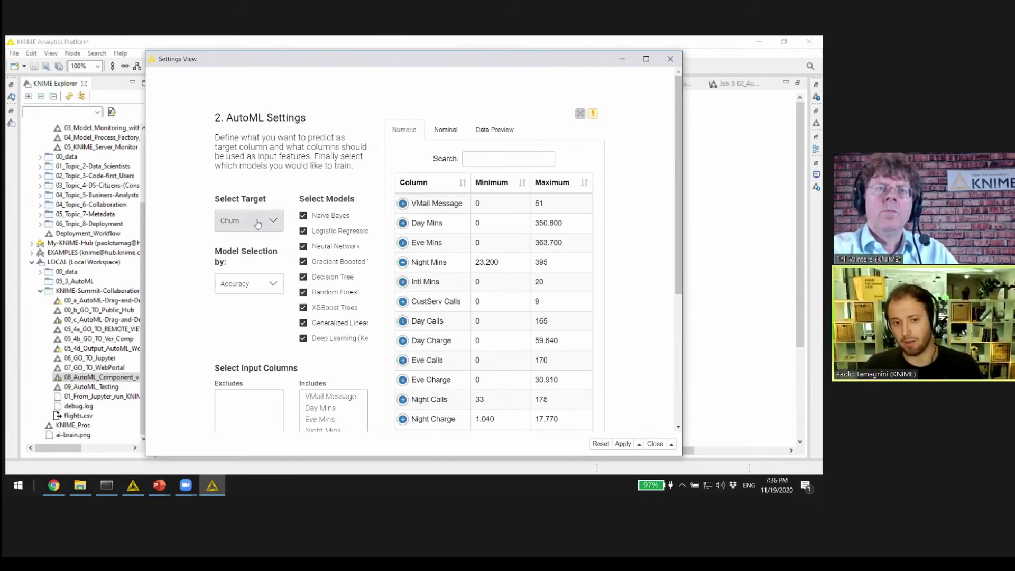
pyautogui.click(670, 60)
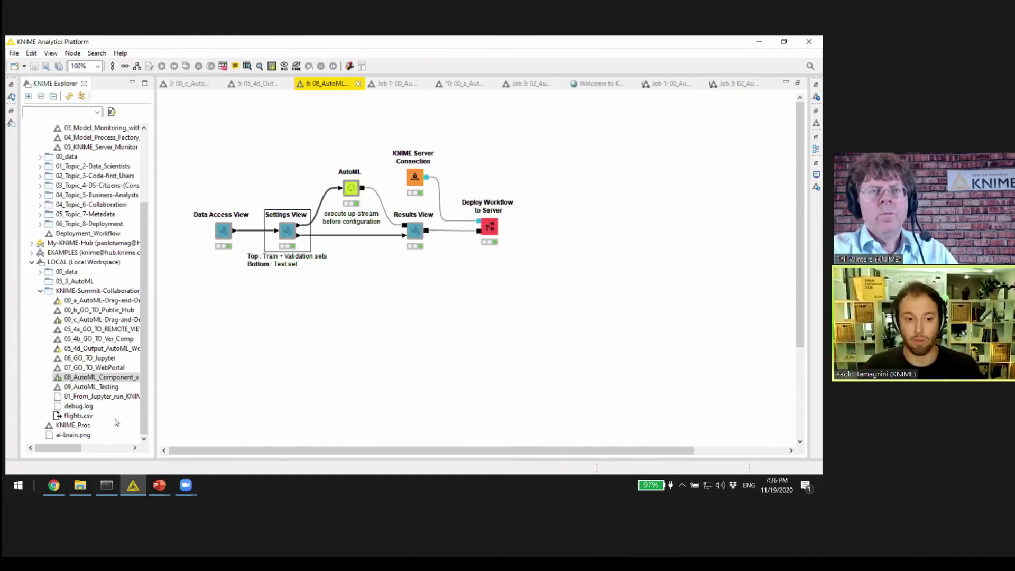
pyautogui.click(54, 485)
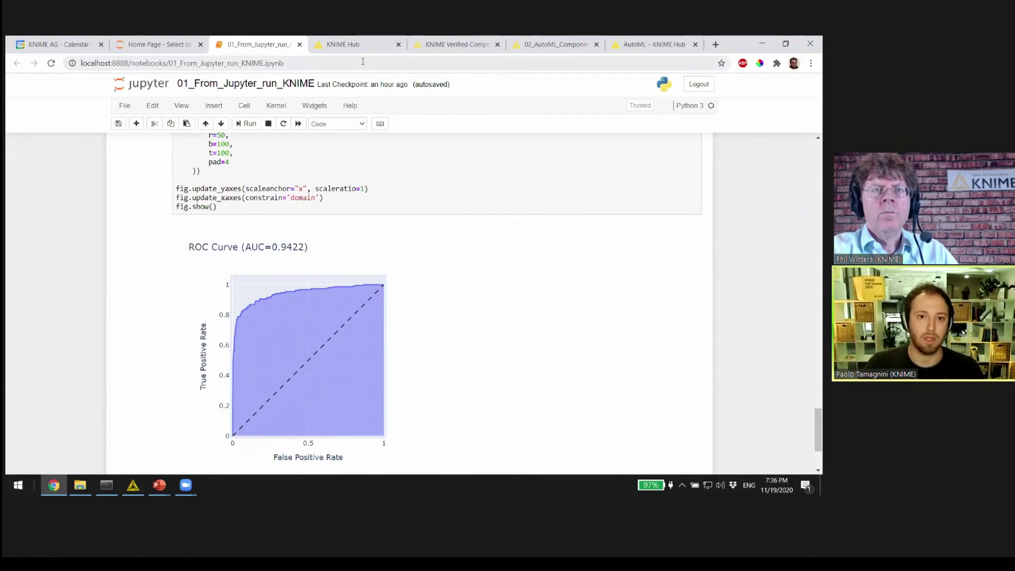
# - In the full-screen 02_AutoML WebPortal job, upload airline_2009_sample.csv and continue to Settings
pyautogui.click(562, 44)
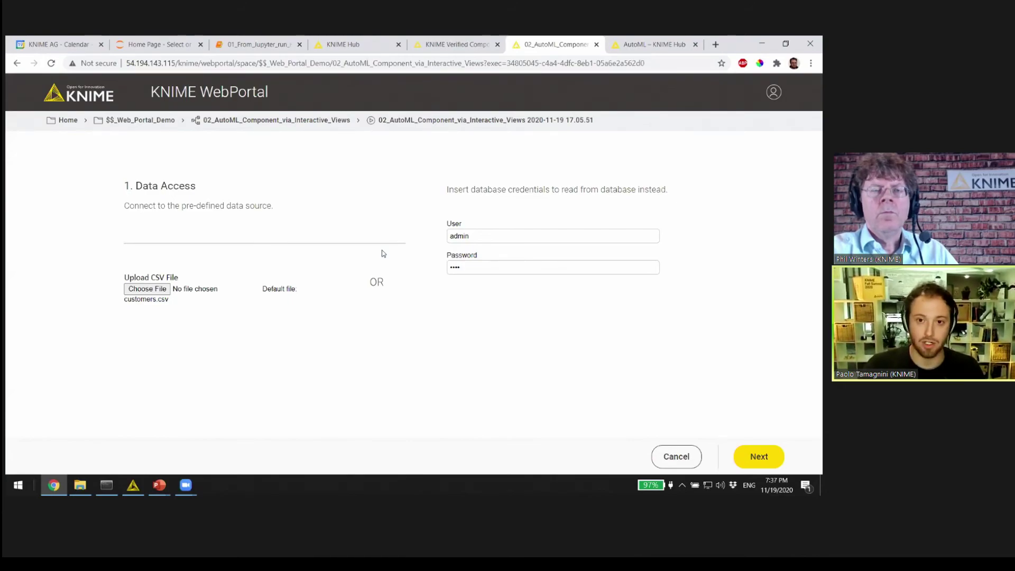
pyautogui.press('F11')
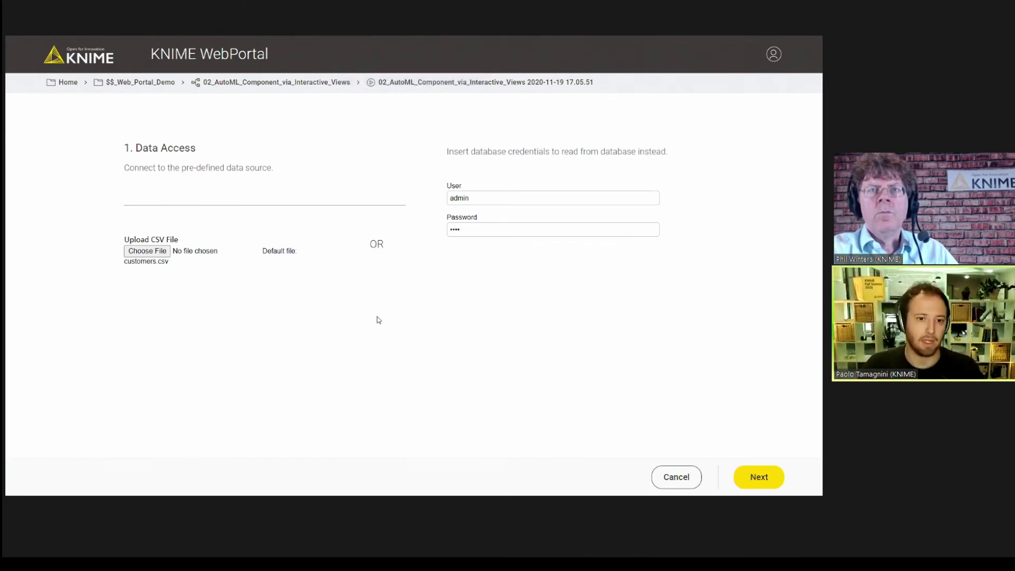
pyautogui.click(147, 251)
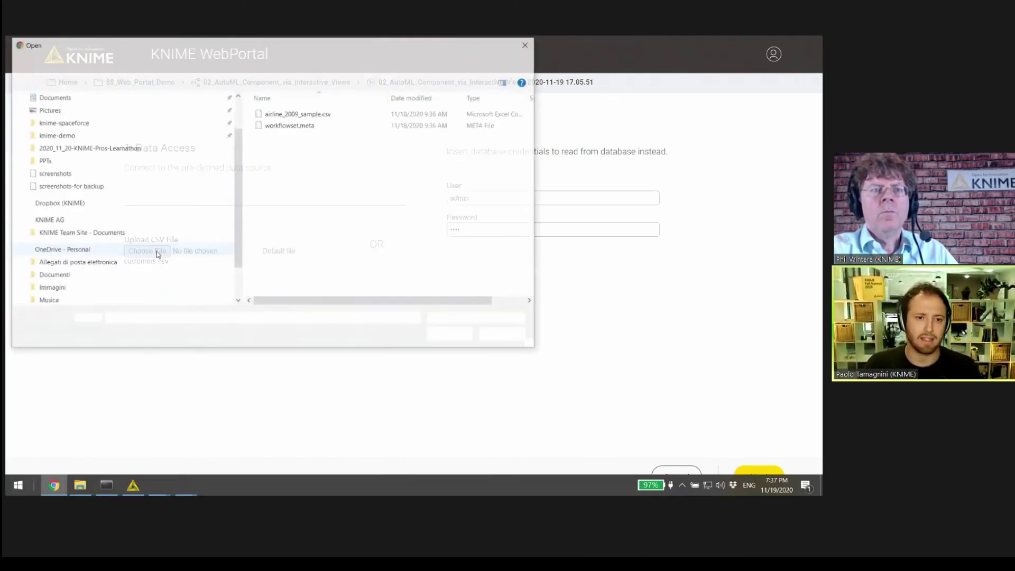
pyautogui.doubleClick(304, 114)
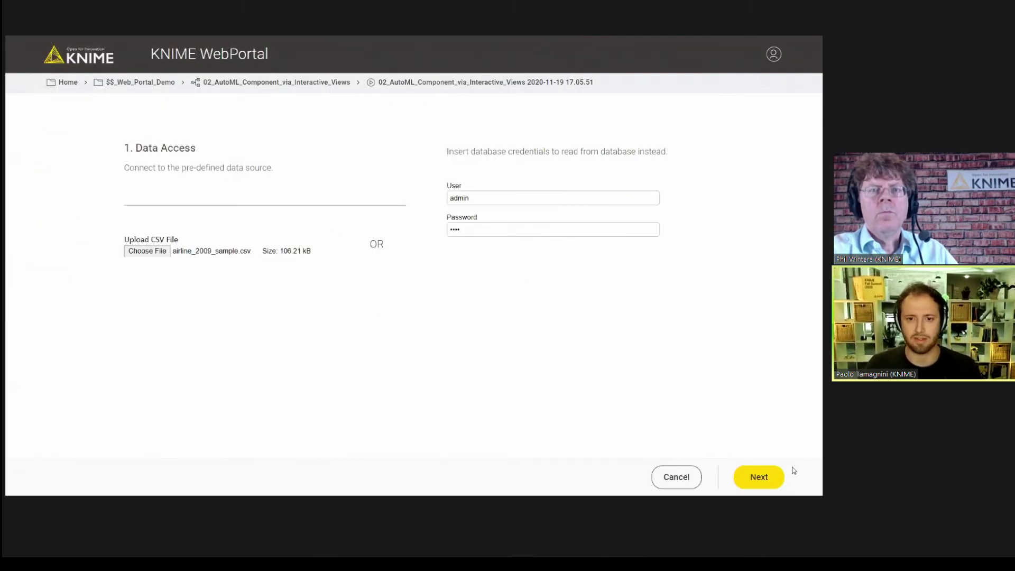
pyautogui.click(778, 479)
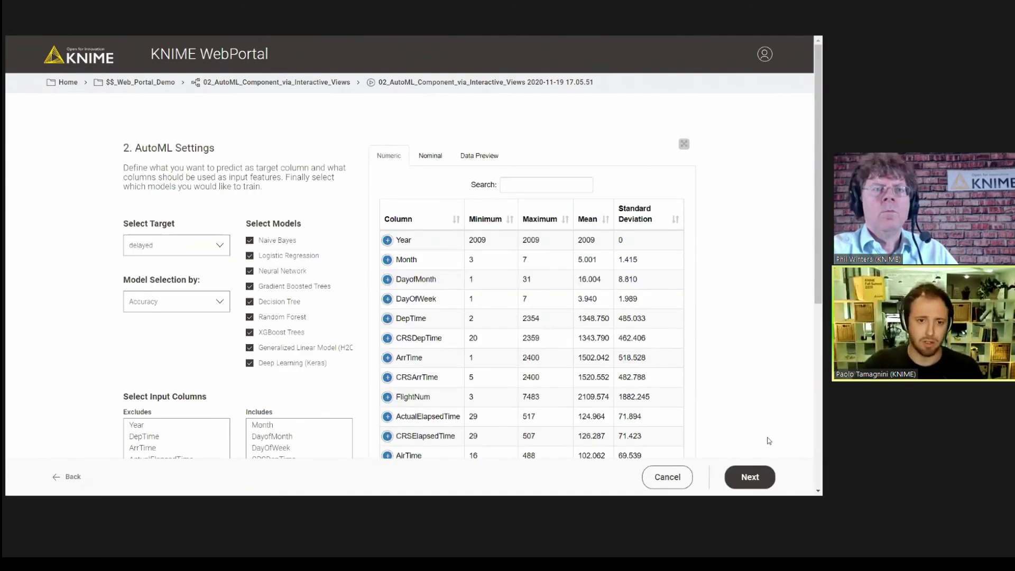
# - Exclude Deep Learning (Keras), briefly check the CRSDepTime statistics, and start AutoML training
pyautogui.click(275, 364)
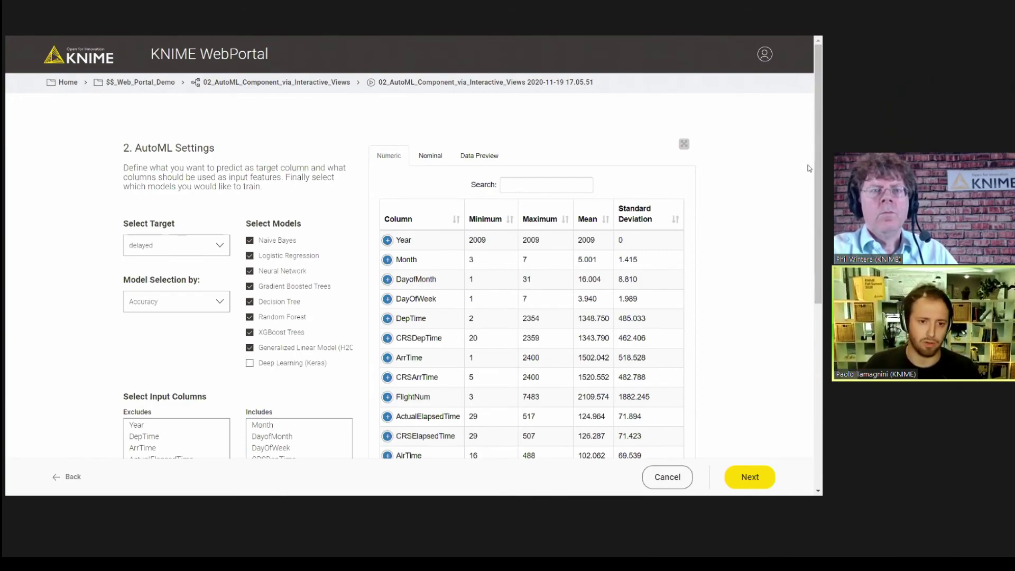
pyautogui.moveTo(817, 156); pyautogui.dragTo(820, 186)
pyautogui.scroll(-5, 393, 174)
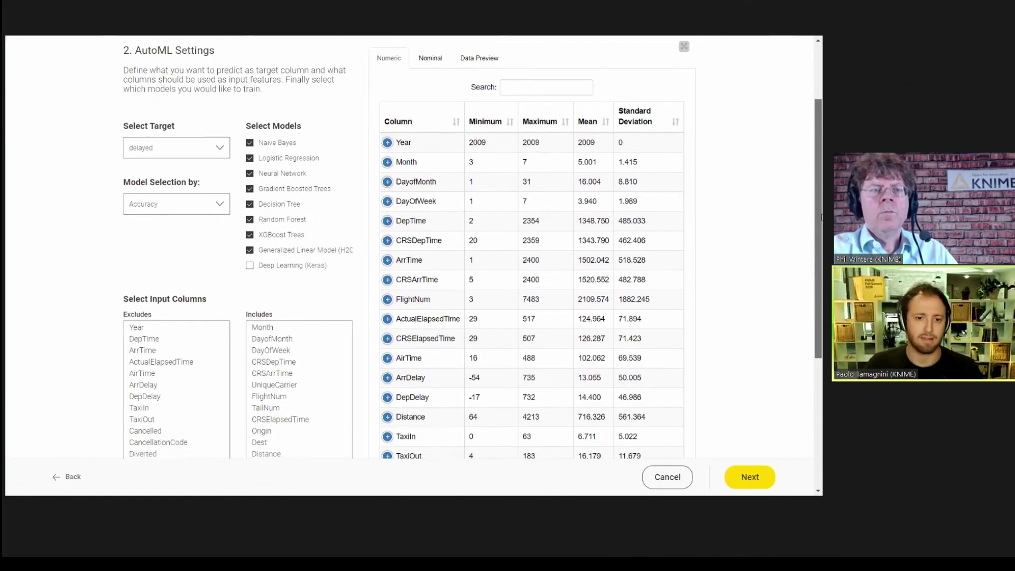
pyautogui.click(391, 169)
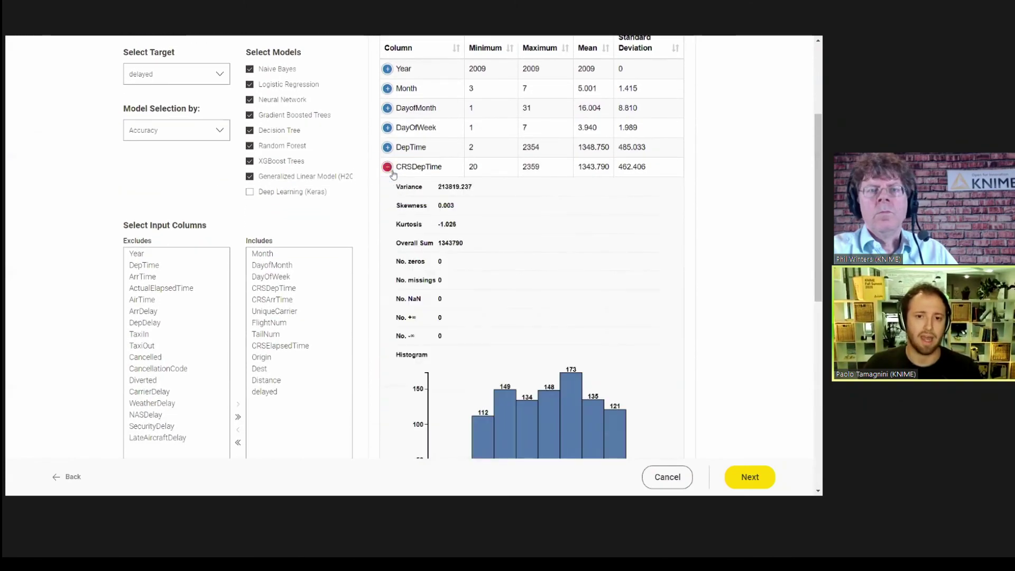
pyautogui.click(390, 170)
pyautogui.click(745, 475)
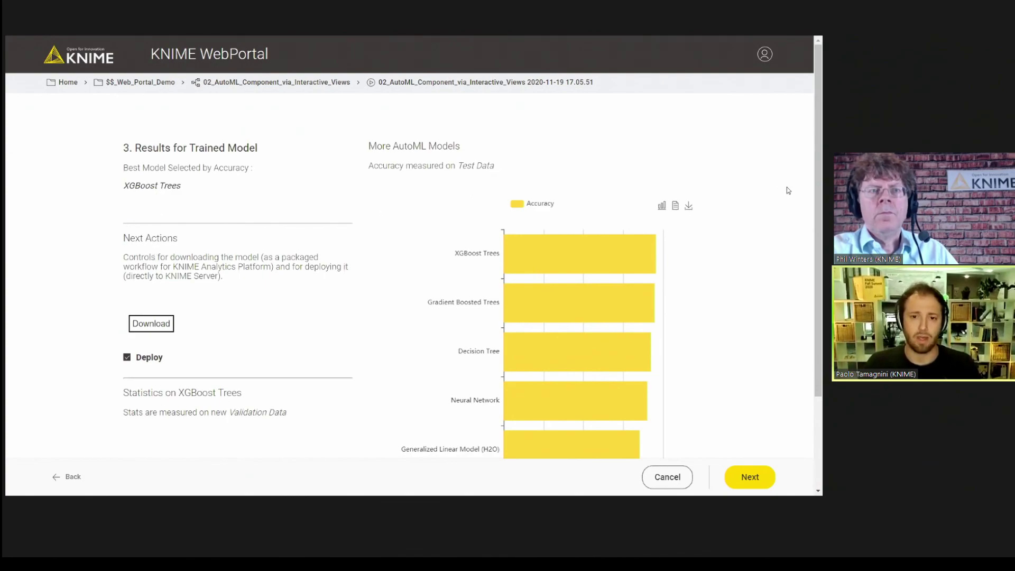
# - Review the XGBoost Trees results and download its deployment workflow as a .knwf file
pyautogui.moveTo(816, 171); pyautogui.dragTo(816, 237)
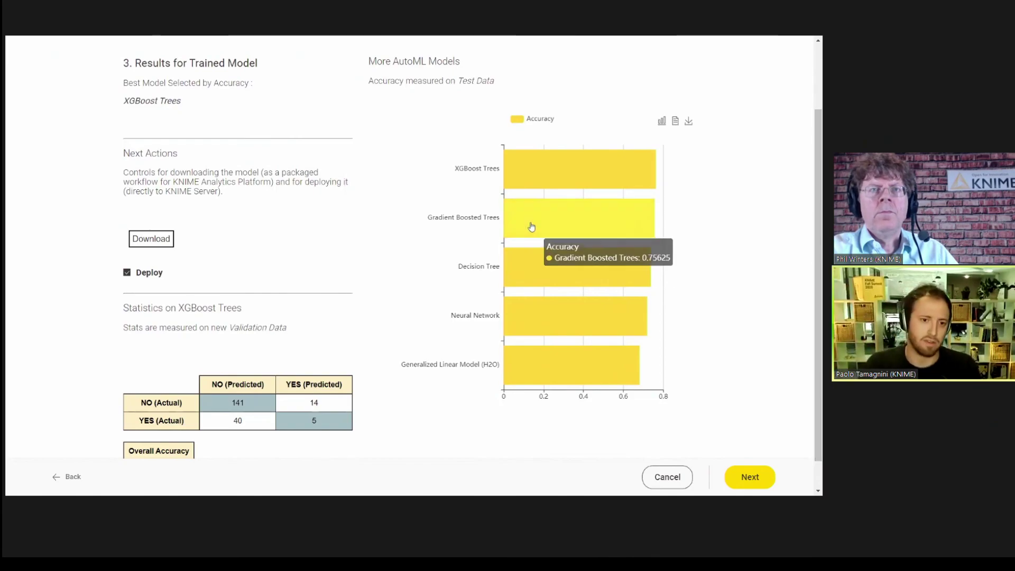
pyautogui.click(153, 242)
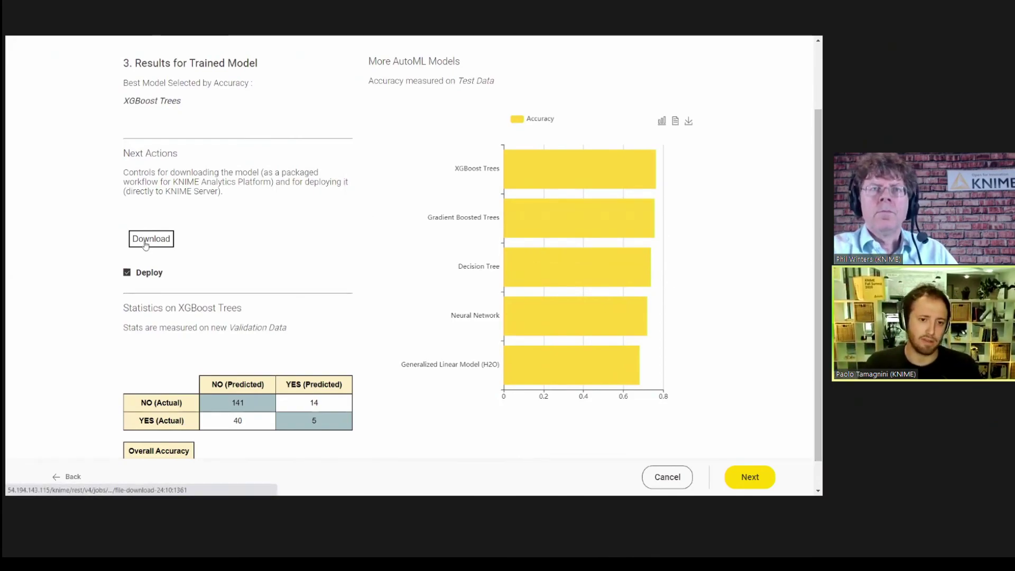